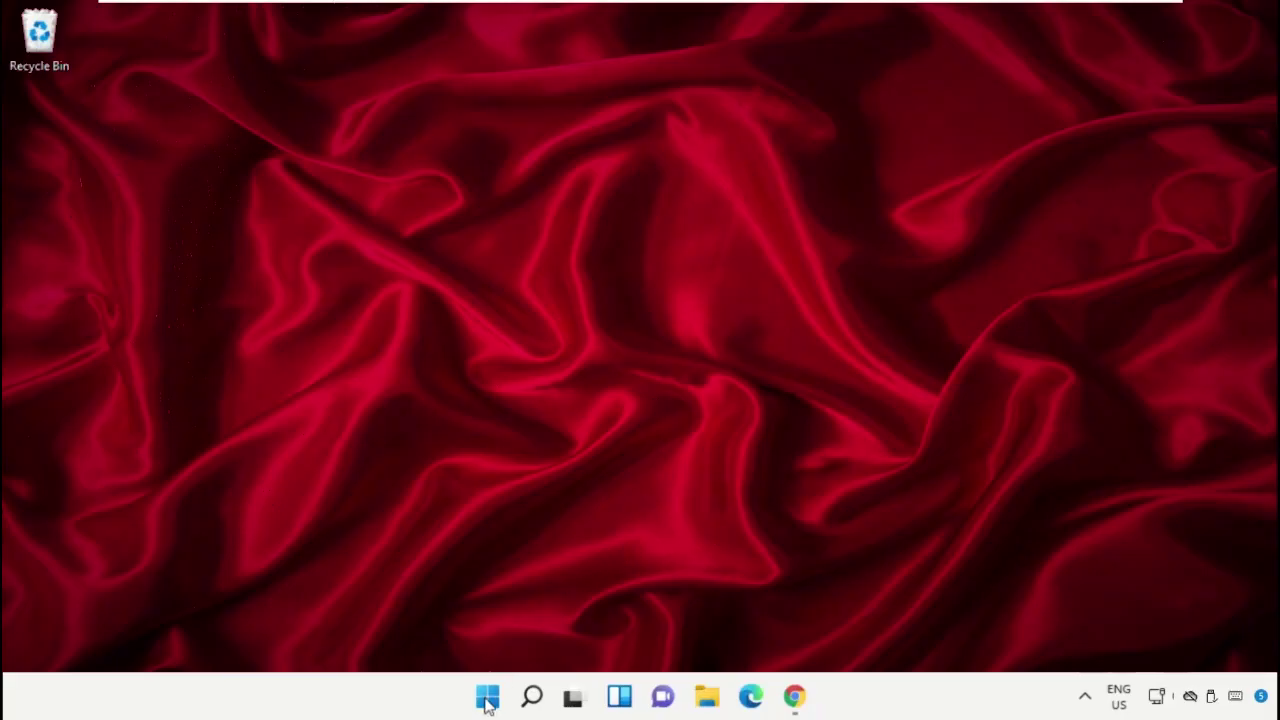
Search Windows for Task Manager, run it as administrator, and move its window to the lower left of the desktop
click(532, 696)
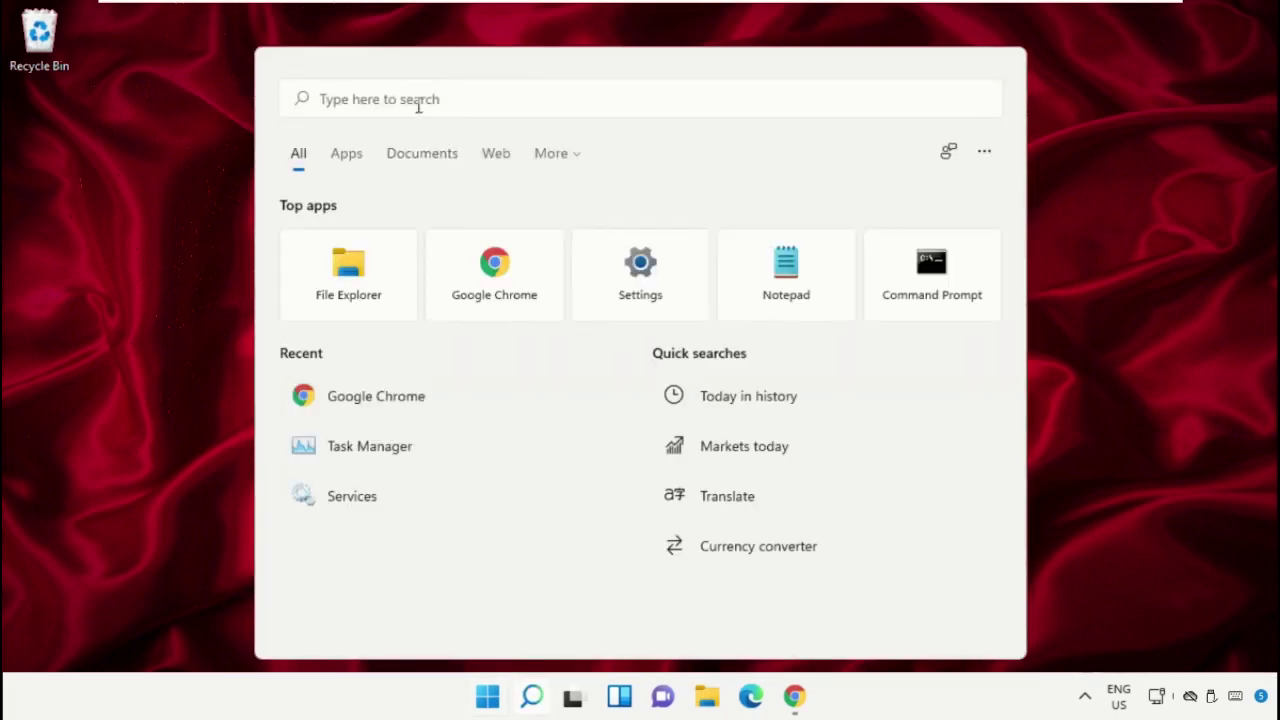
text(task)
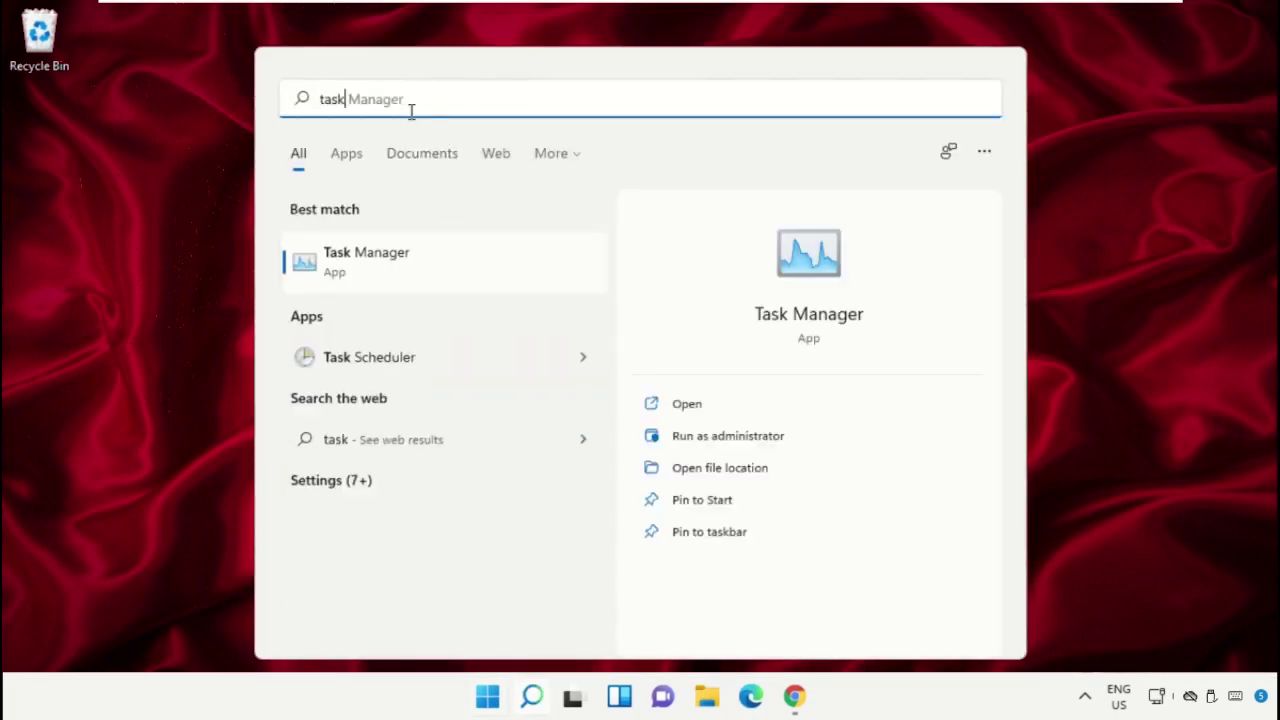
text( managerr)
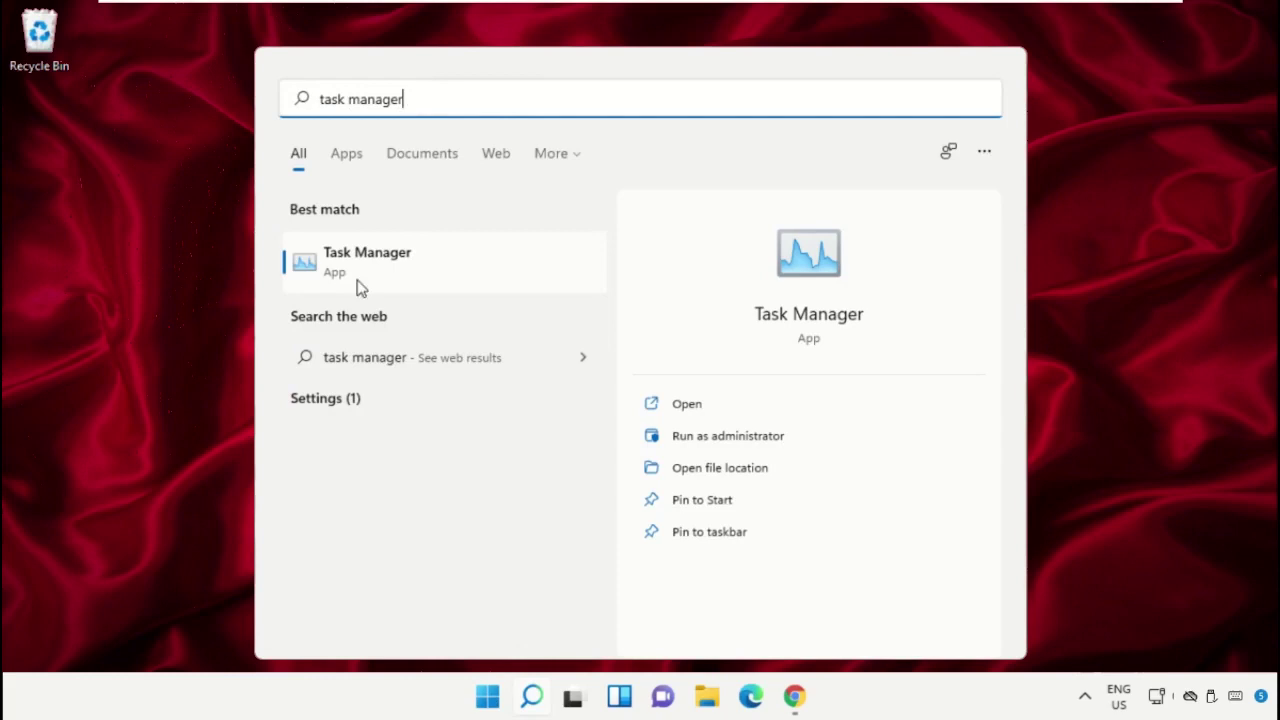
right_click(360, 270)
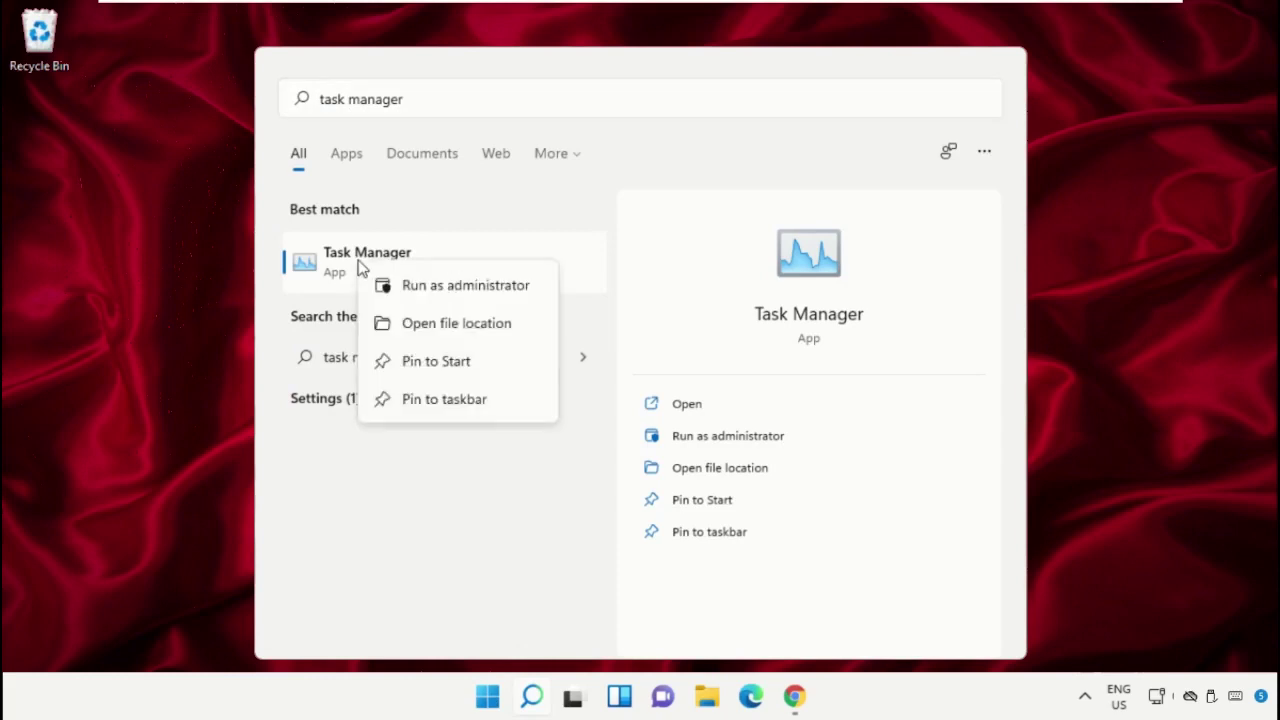
click(447, 287)
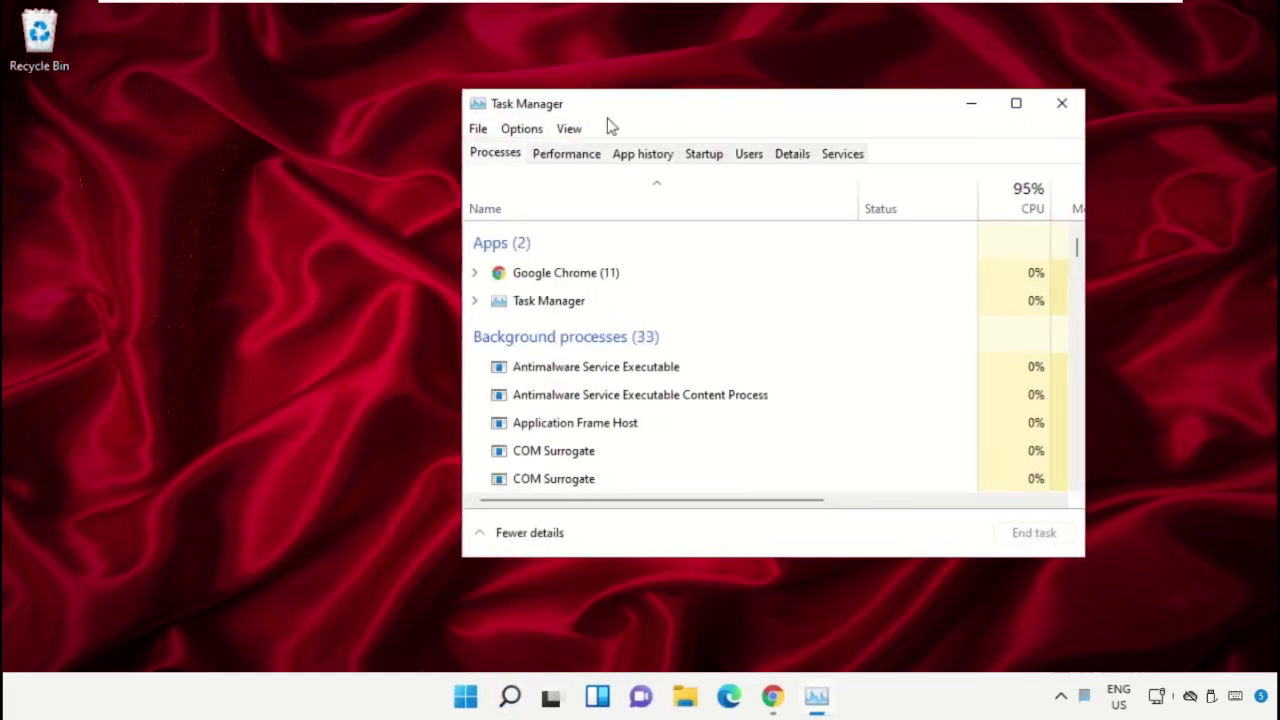
drag(610, 125, 291, 200)
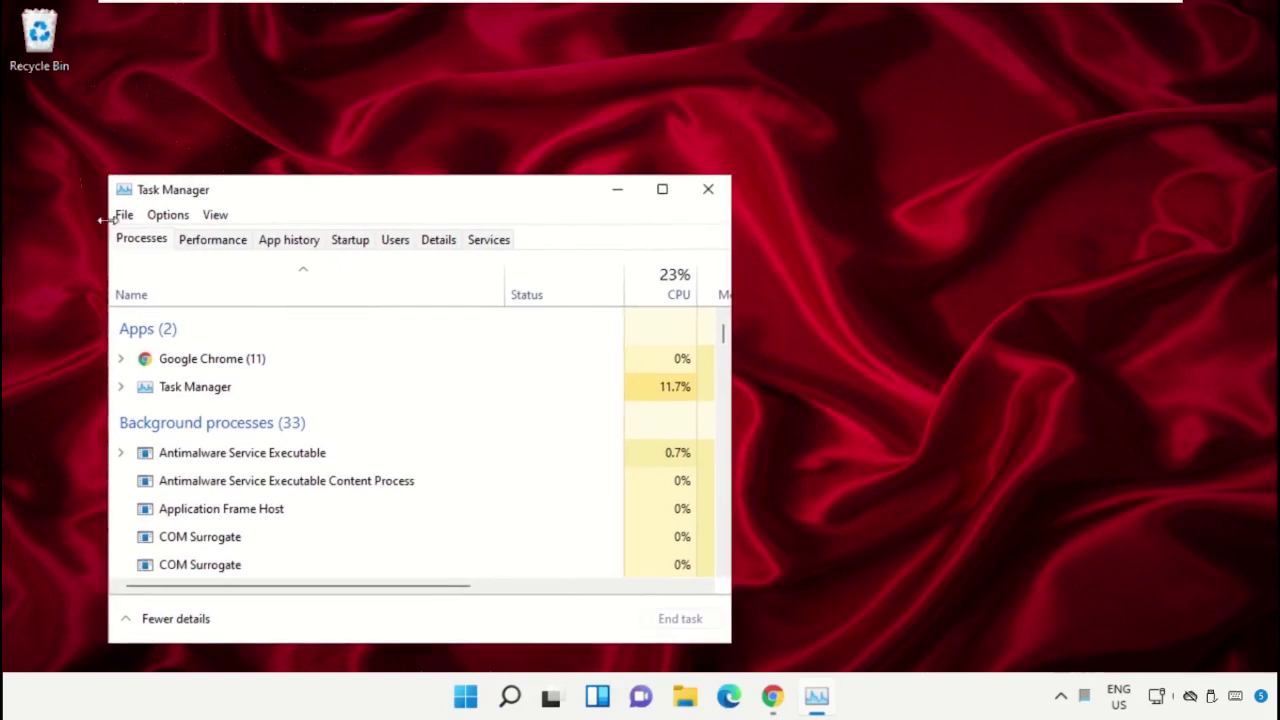
Start creating a new task from Task Manager and place the dialog beside the Task Manager window
click(123, 215)
click(167, 214)
click(121, 215)
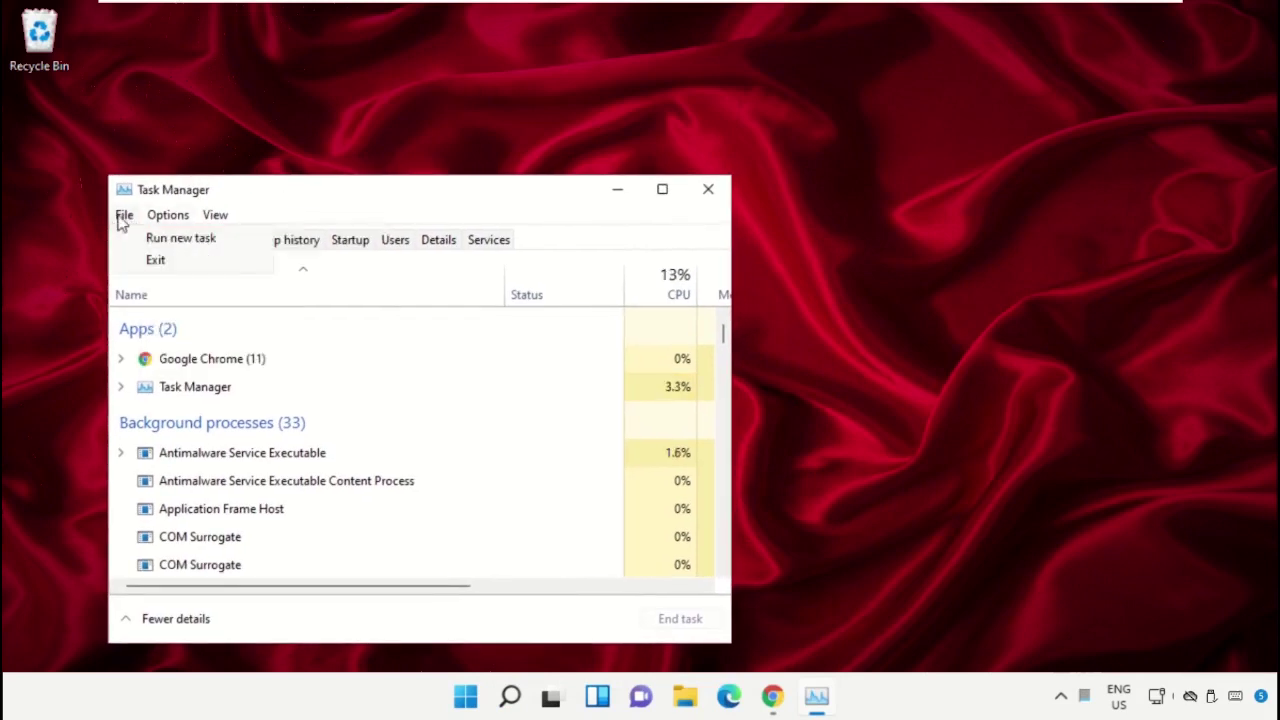
click(150, 238)
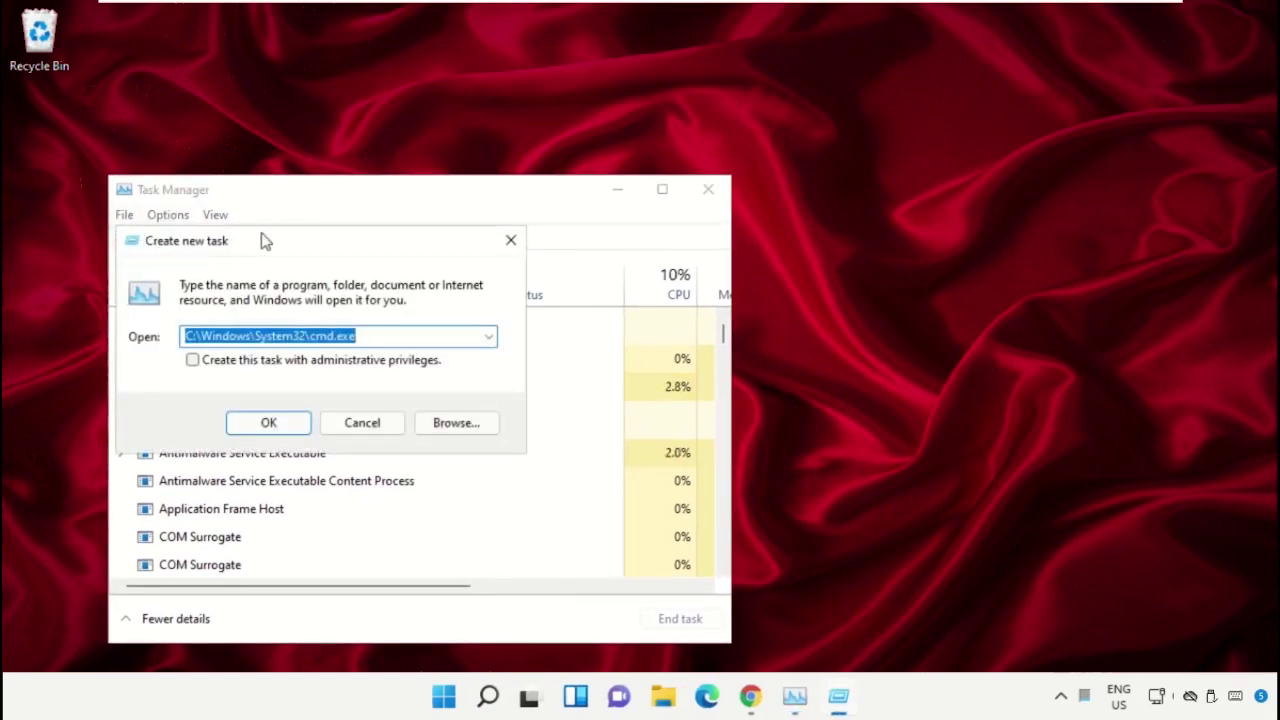
drag(265, 242, 893, 193)
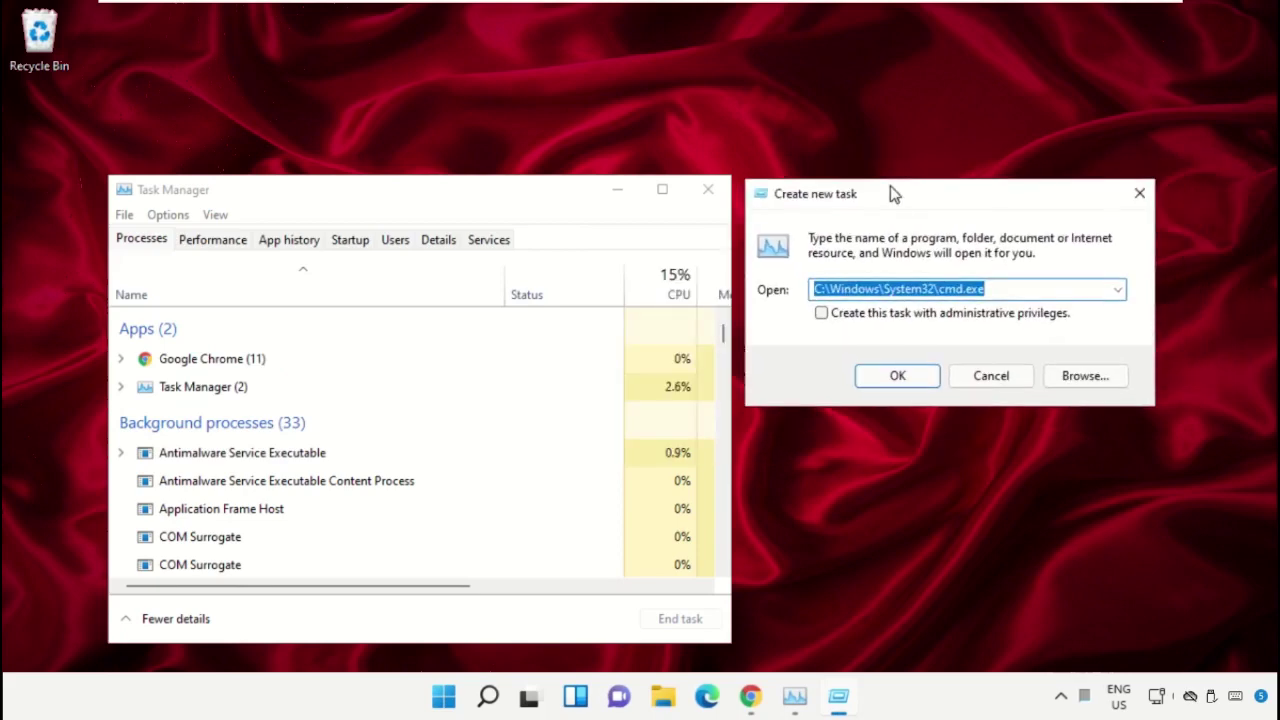
Browse for the task's program in the C:\Windows\System32 folder
click(1076, 388)
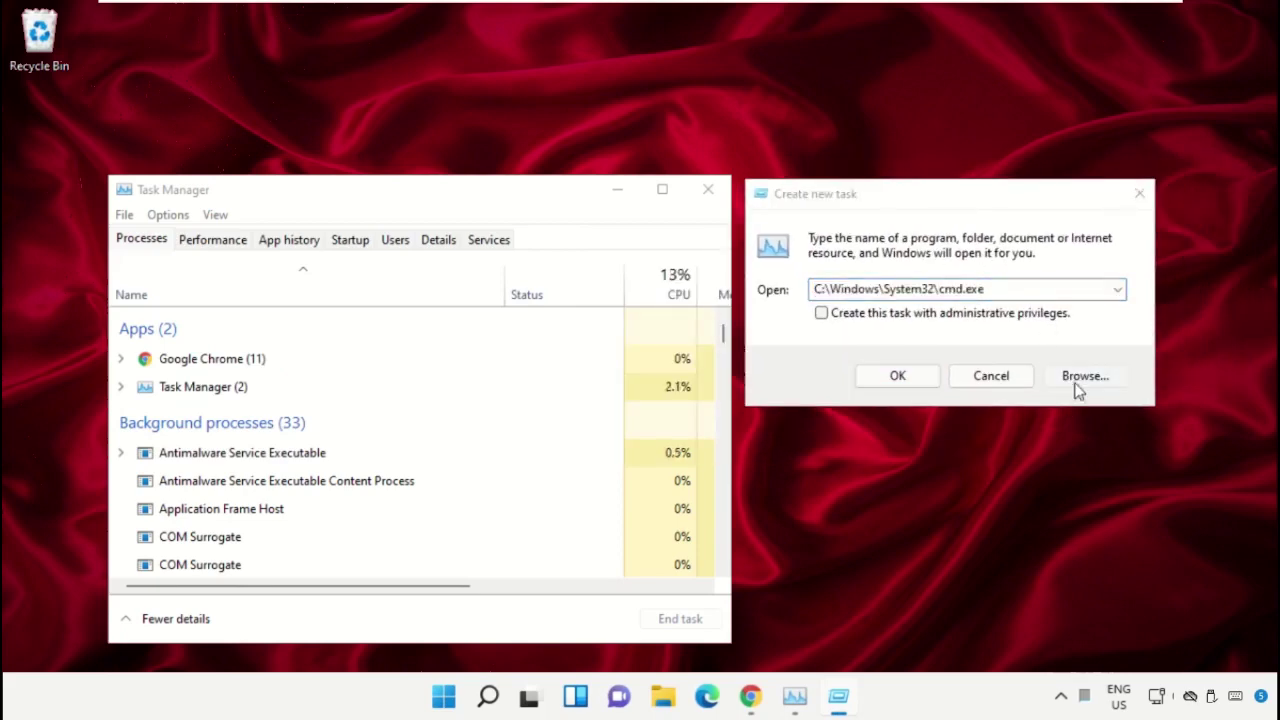
click(697, 303)
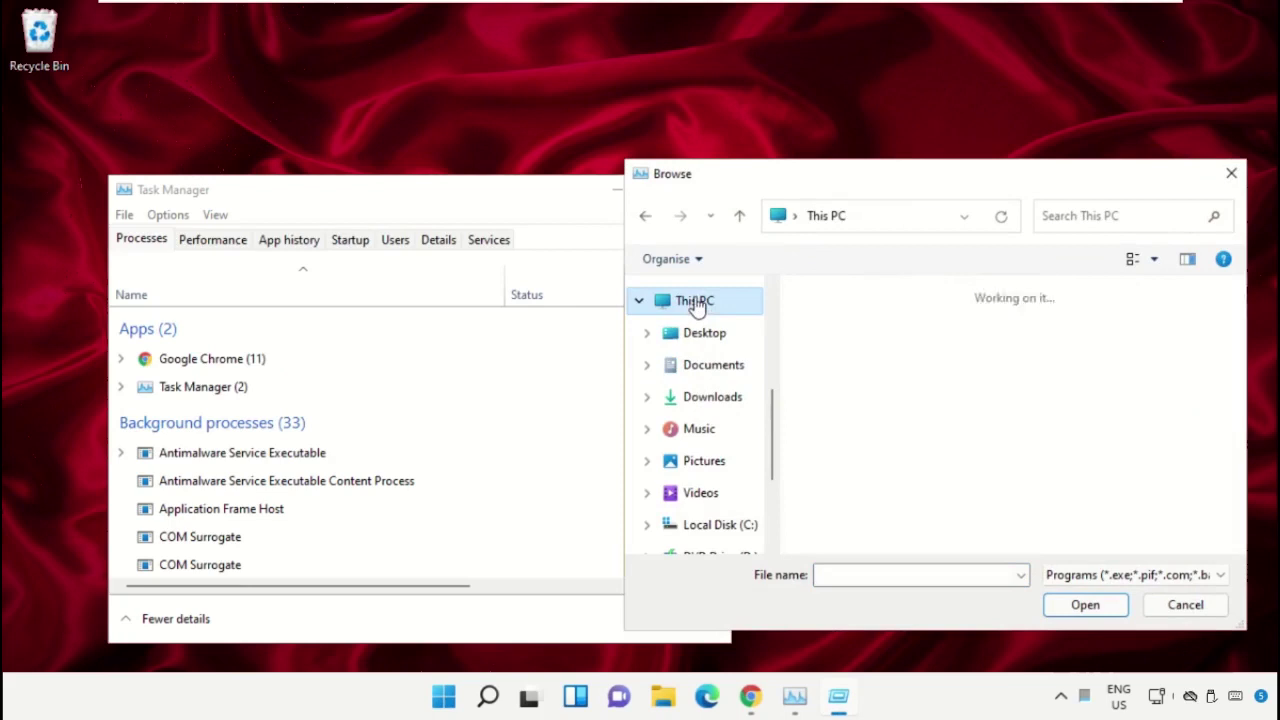
scroll(917, 443, down, 3)
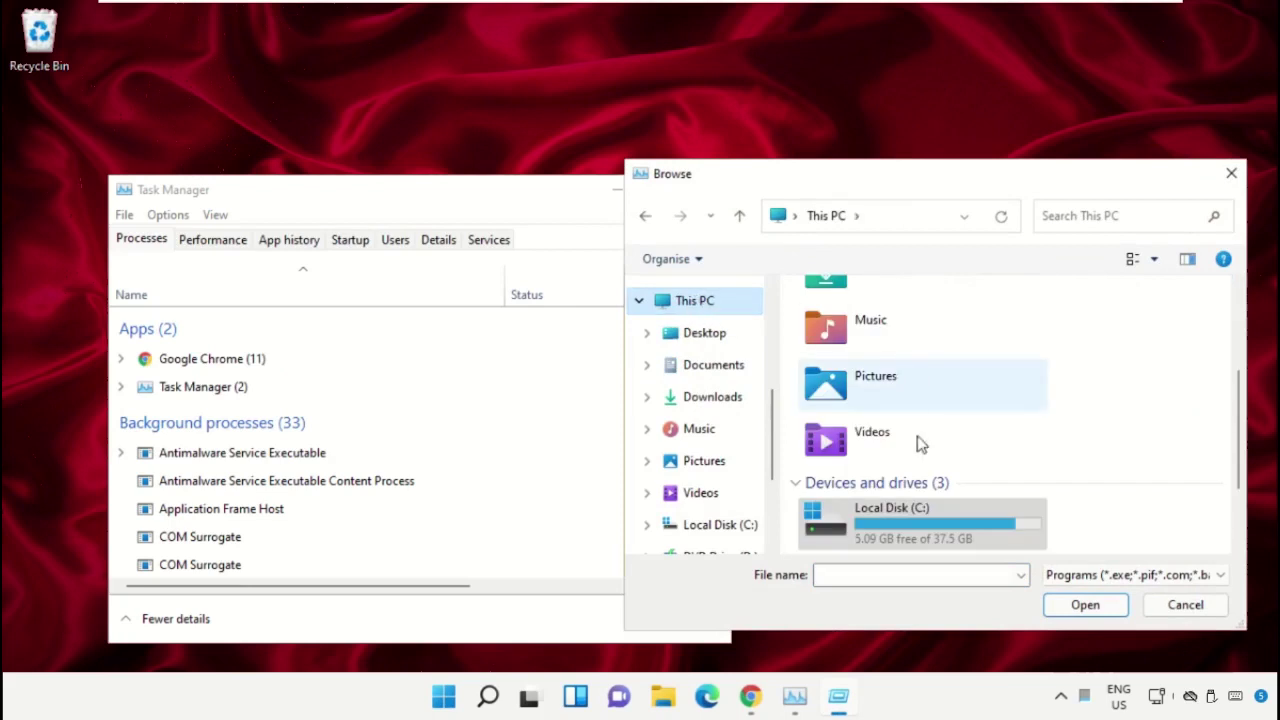
double_click(928, 516)
scroll(910, 420, down, 2)
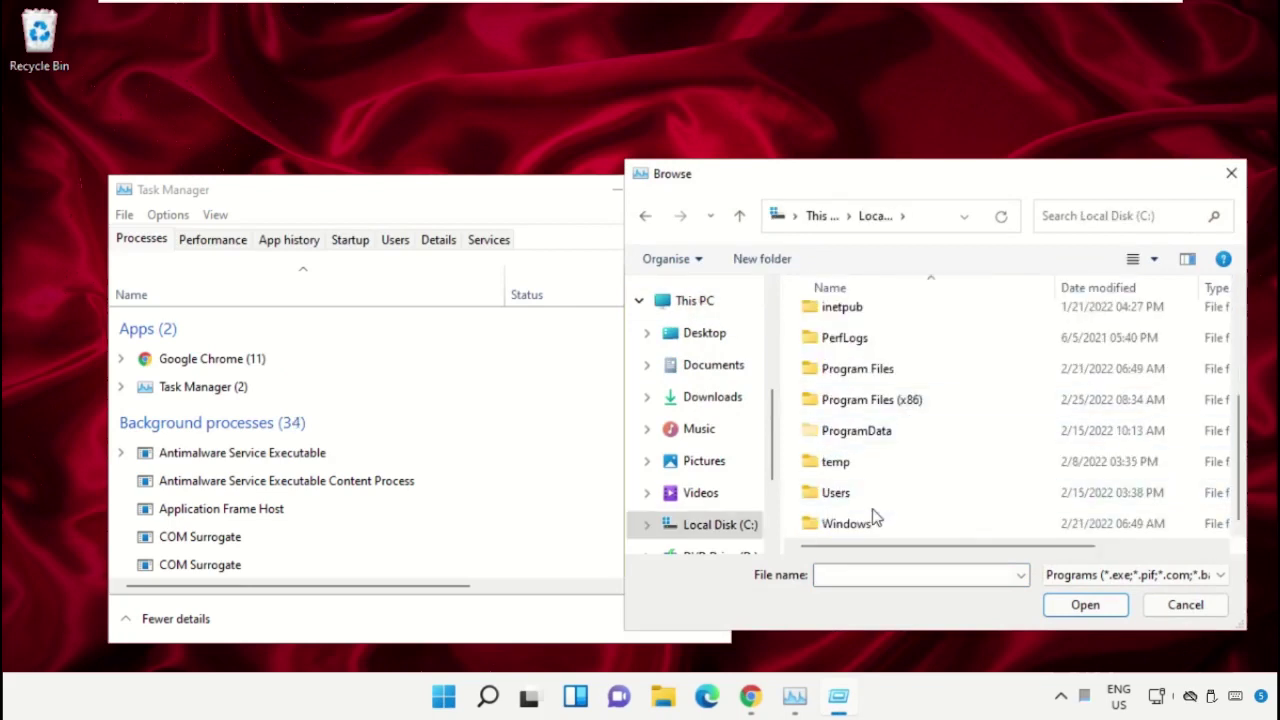
double_click(863, 523)
click(870, 390)
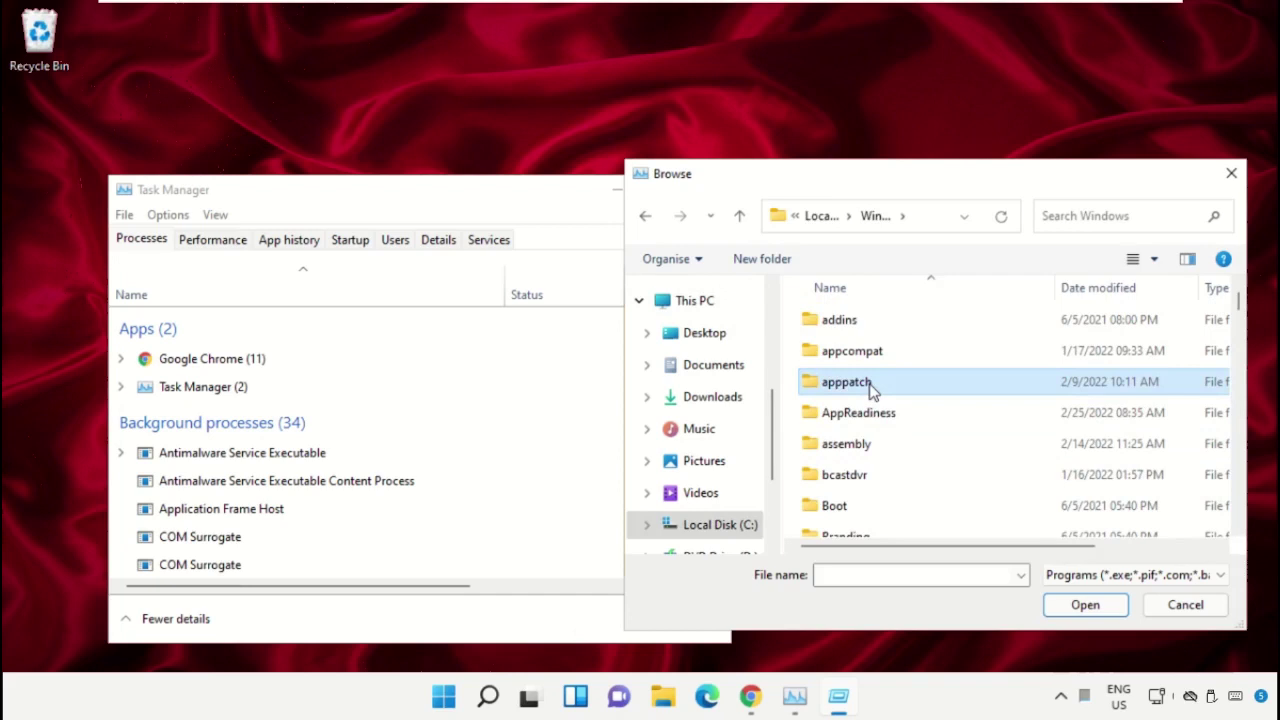
text(sys)
double_click(848, 350)
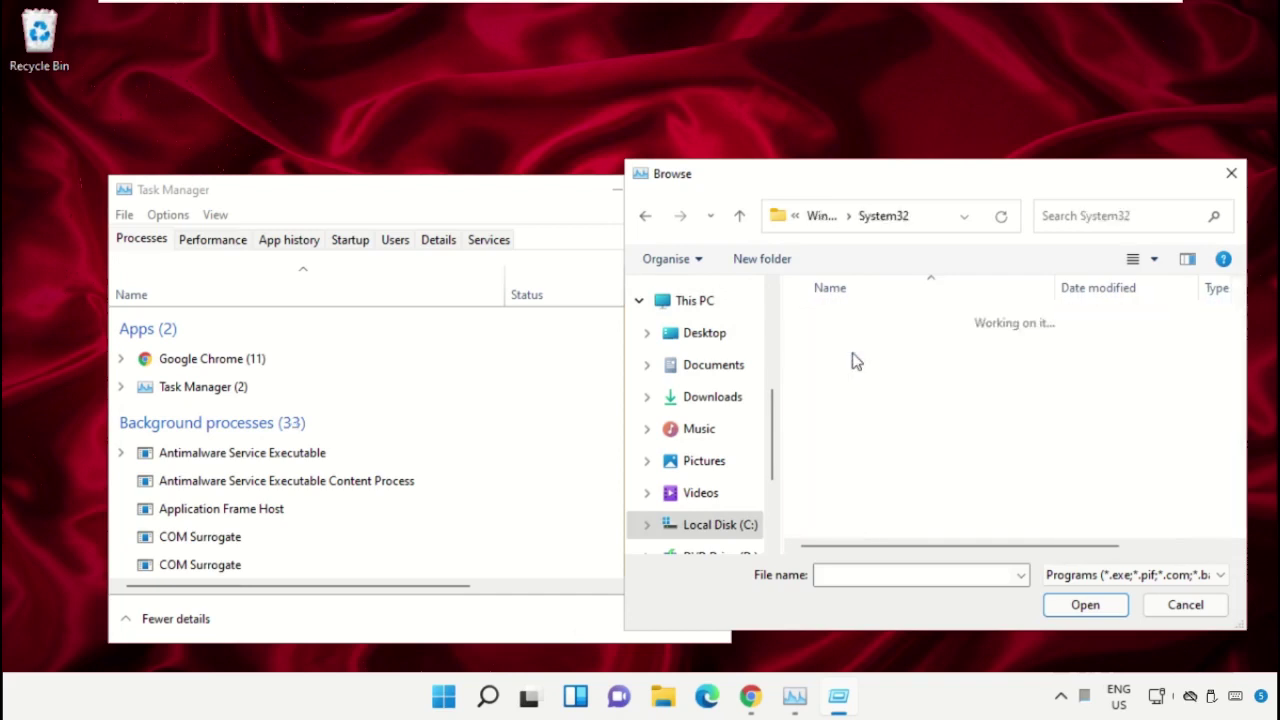
Find cmd.exe in the System32 folder and choose it as the program for the new task
scroll(870, 390, down, 5)
click(880, 402)
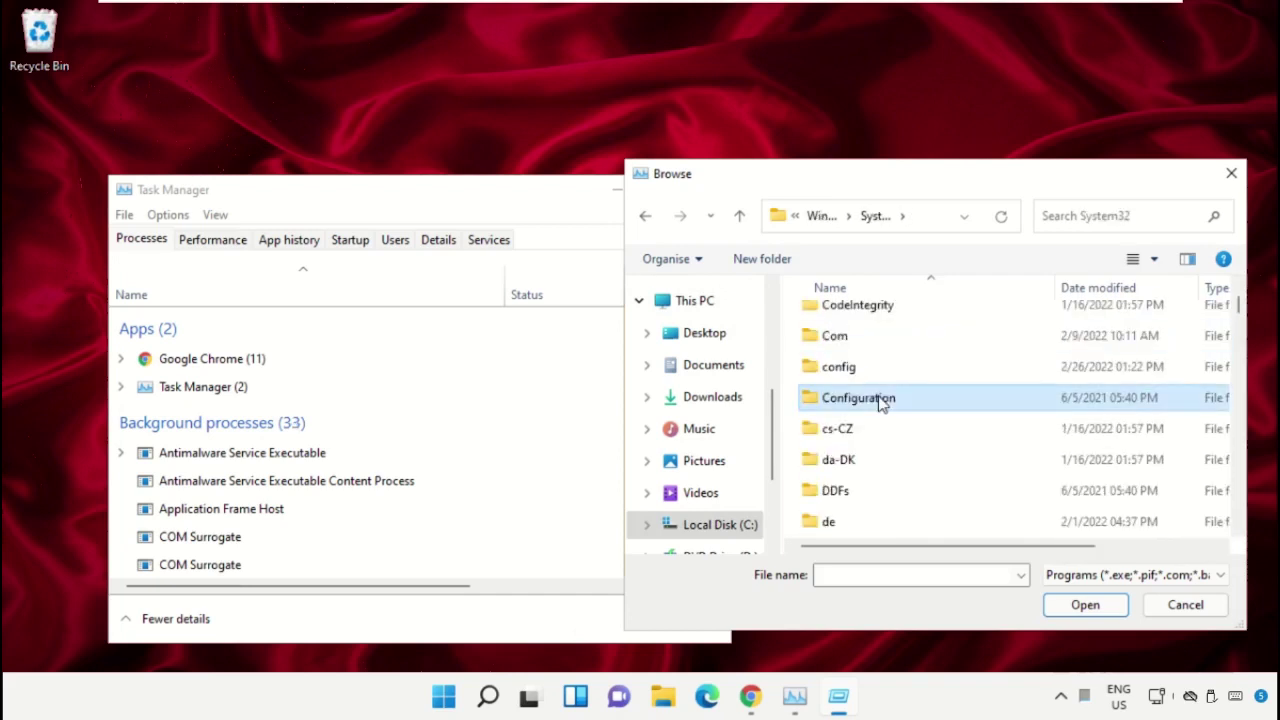
key(Down)
key(Down)
key(Down)
key(Down)
key(Down)
key(Down)
key(Down)
key(Down)
key(Down)
key(Down)
key(Down)
key(Down)
key(Down)
key(Down)
key(Down)
key(Down)
key(Down)
key(Down)
key(Down)
key(Down)
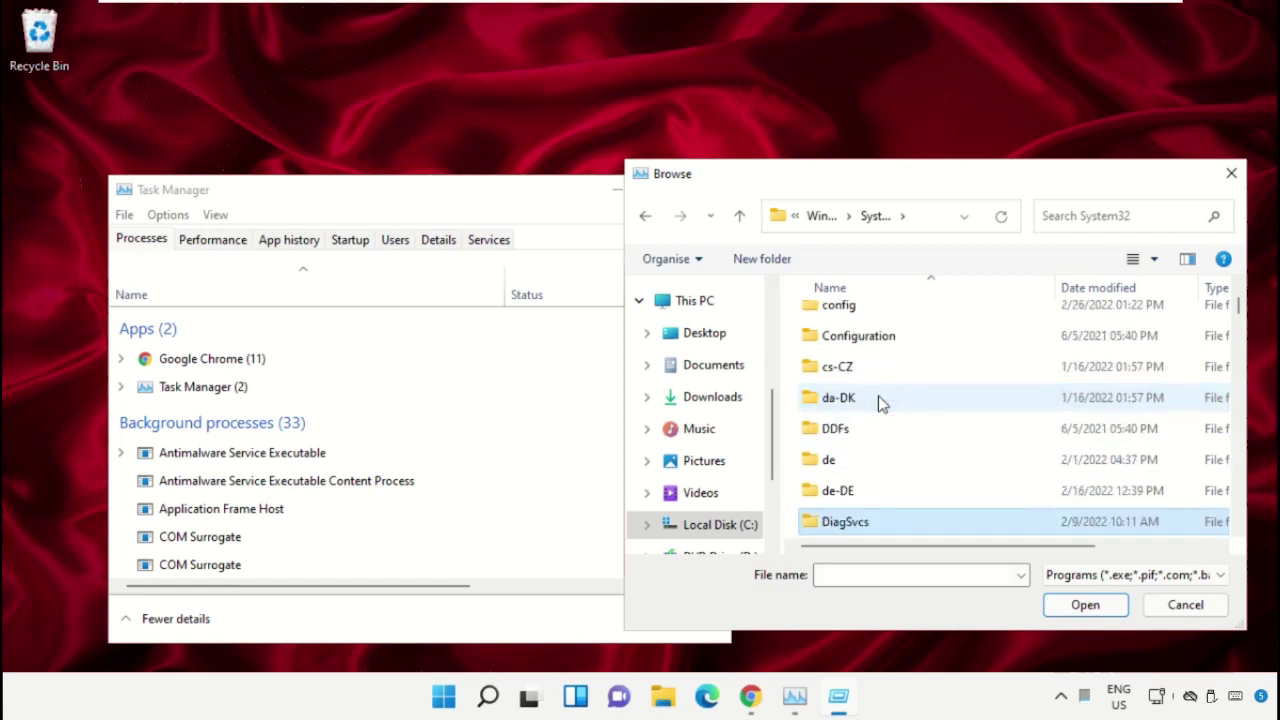
key(Down)
key(Down)
key(Down)
key(Down)
key(Down)
key(Down)
key(Down)
key(Down)
key(Down)
key(Down)
key(Down)
key(Down)
key(Down)
key(Down)
key(Down)
key(Down)
key(Down)
key(Down)
key(Down)
key(Down)
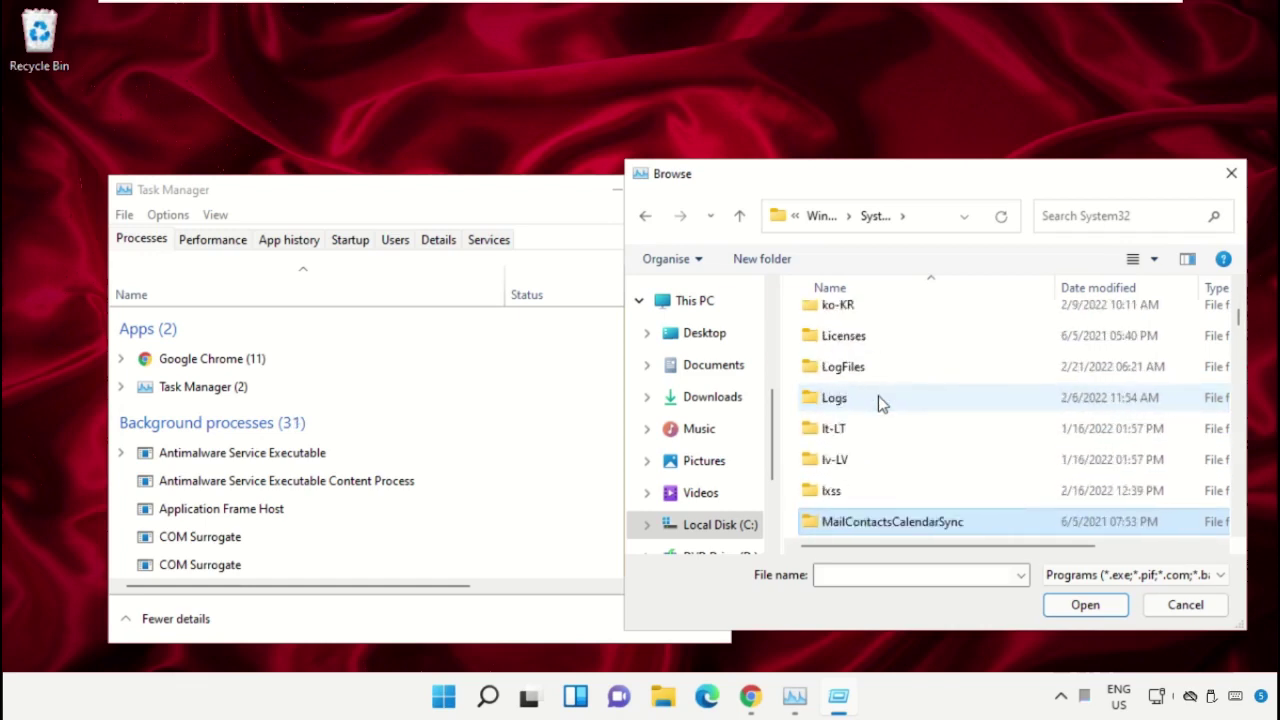
key(Down)
key(Down)
key(Down)
key(Down)
key(Down)
key(Down)
key(Down)
key(Down)
key(Down)
key(Down)
key(Down)
key(Down)
key(Down)
key(Down)
key(Down)
key(Down)
key(Down)
key(Down)
key(Down)
key(Down)
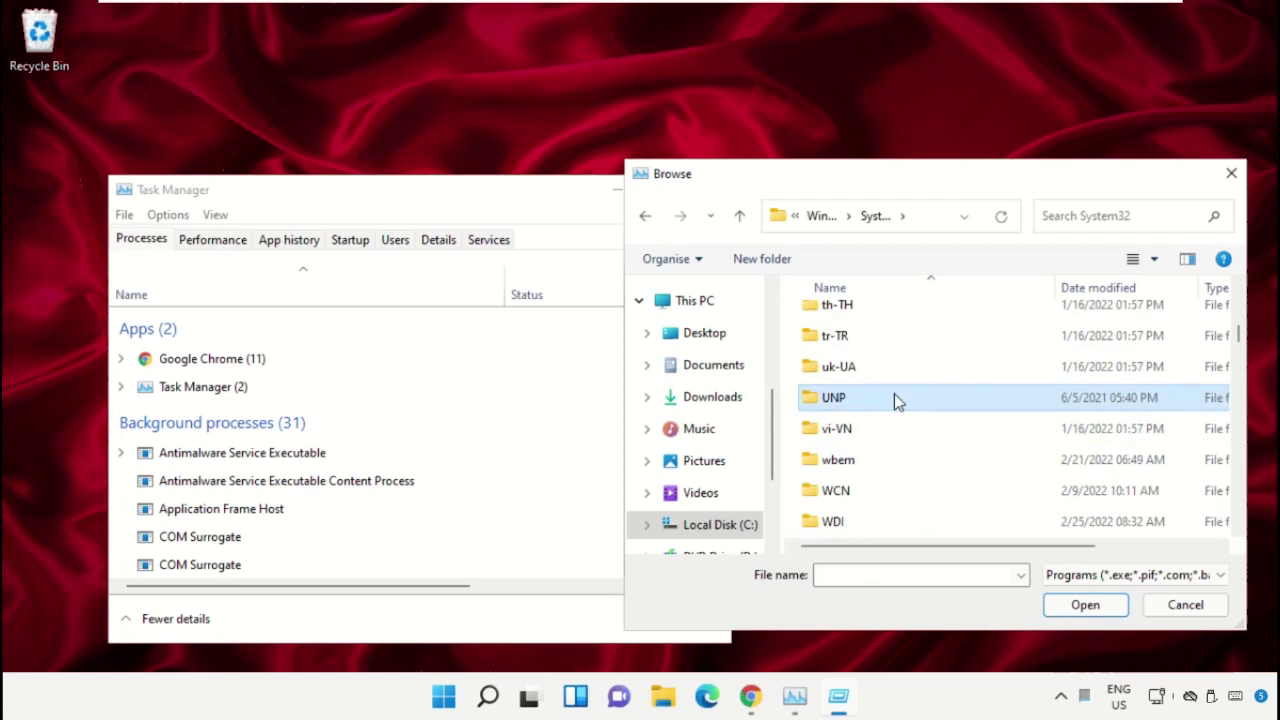
text(cmd.exe)
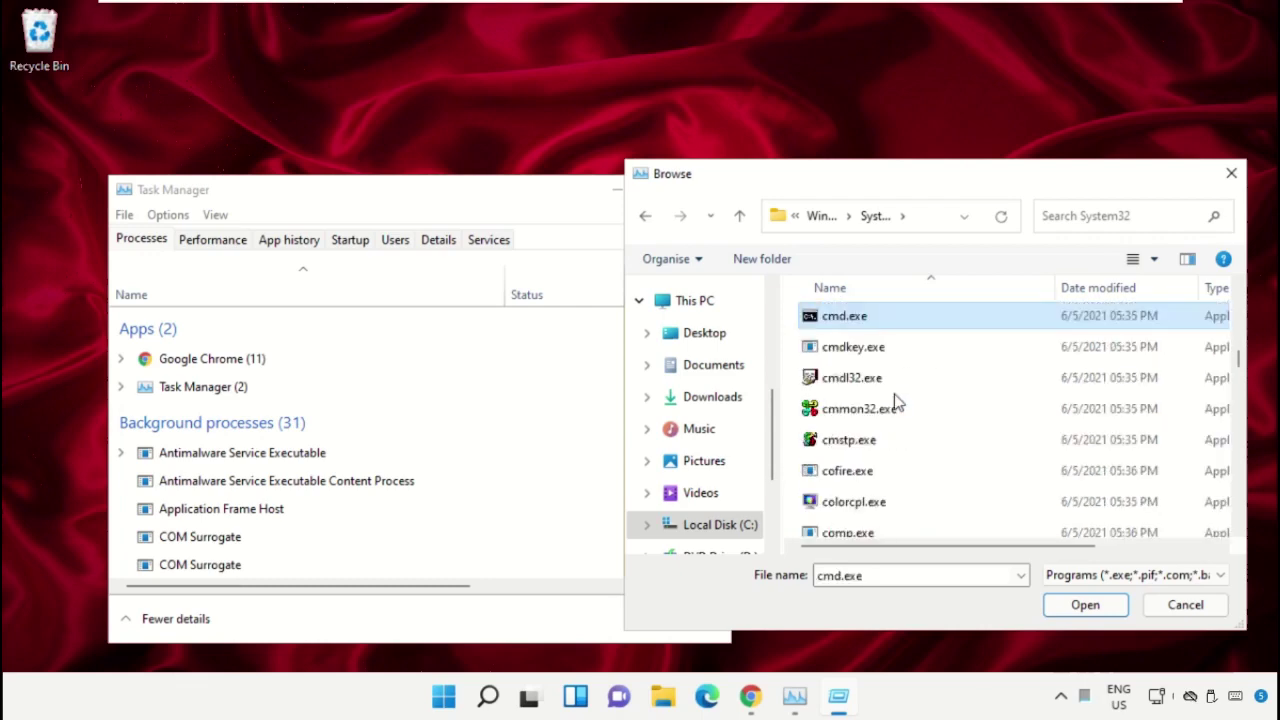
click(1066, 606)
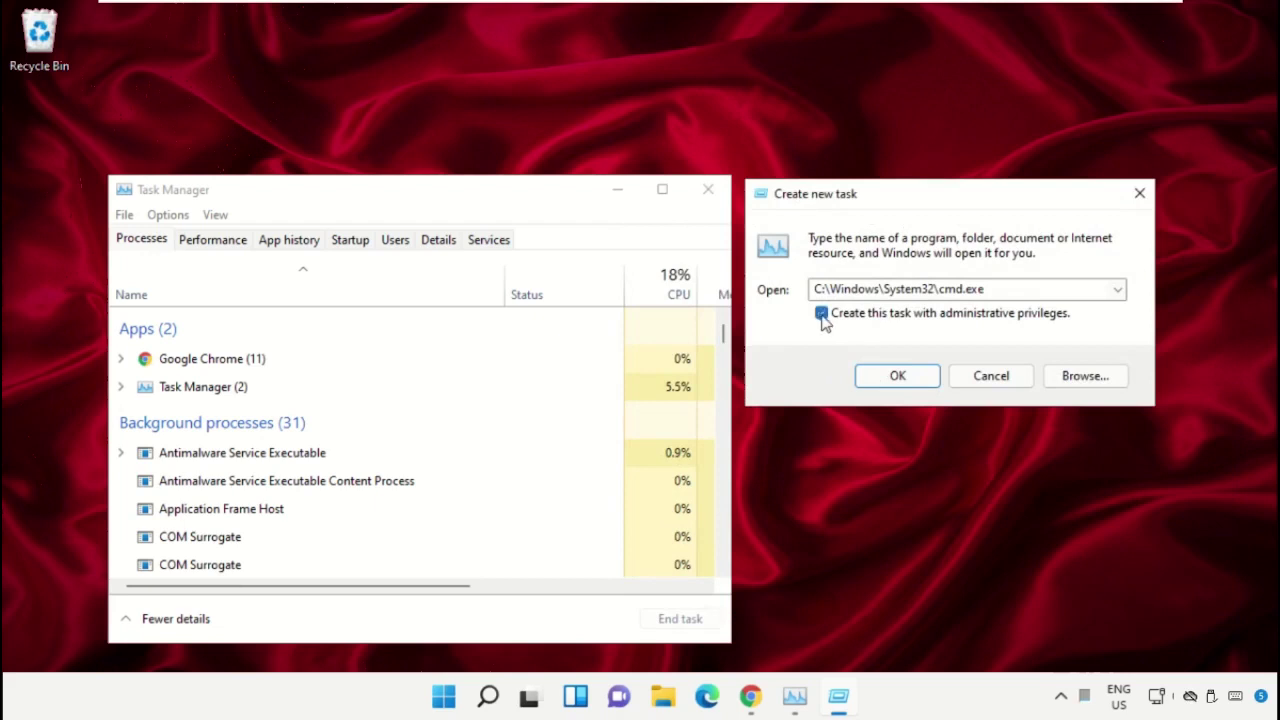
Launch cmd.exe with administrative privileges, then minimize Task Manager and shrink and centre the command window
click(912, 377)
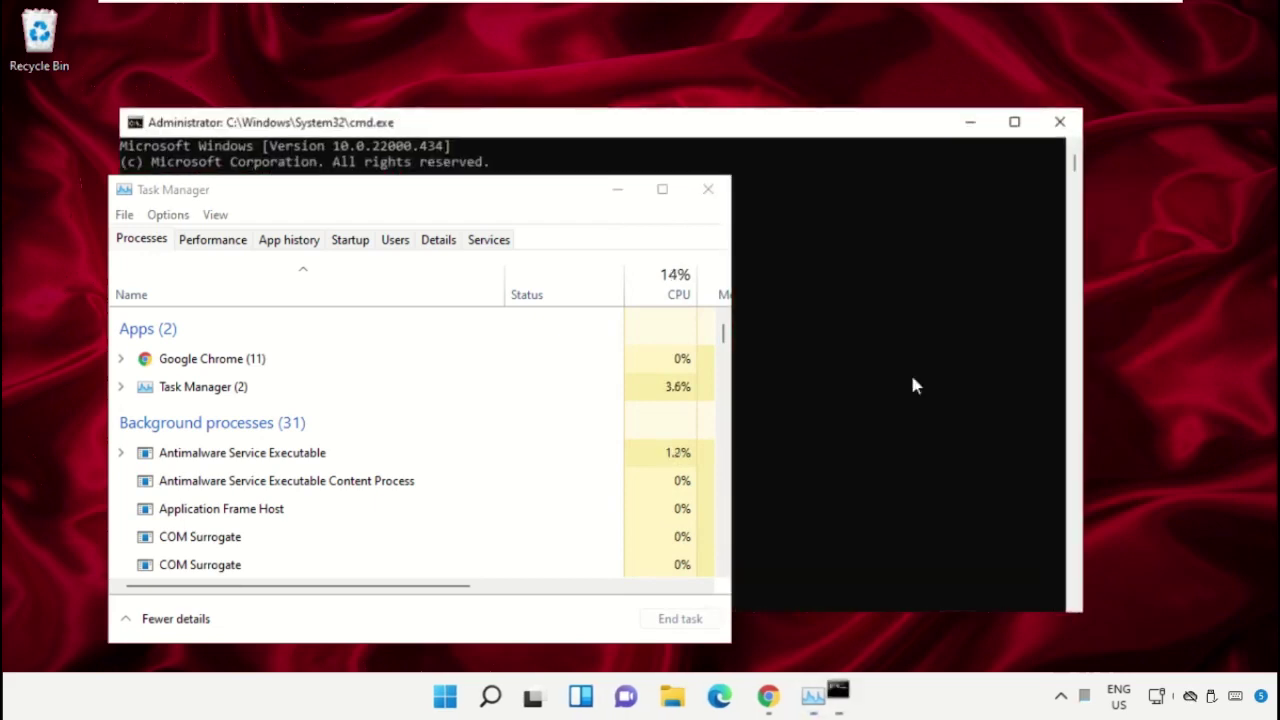
click(619, 190)
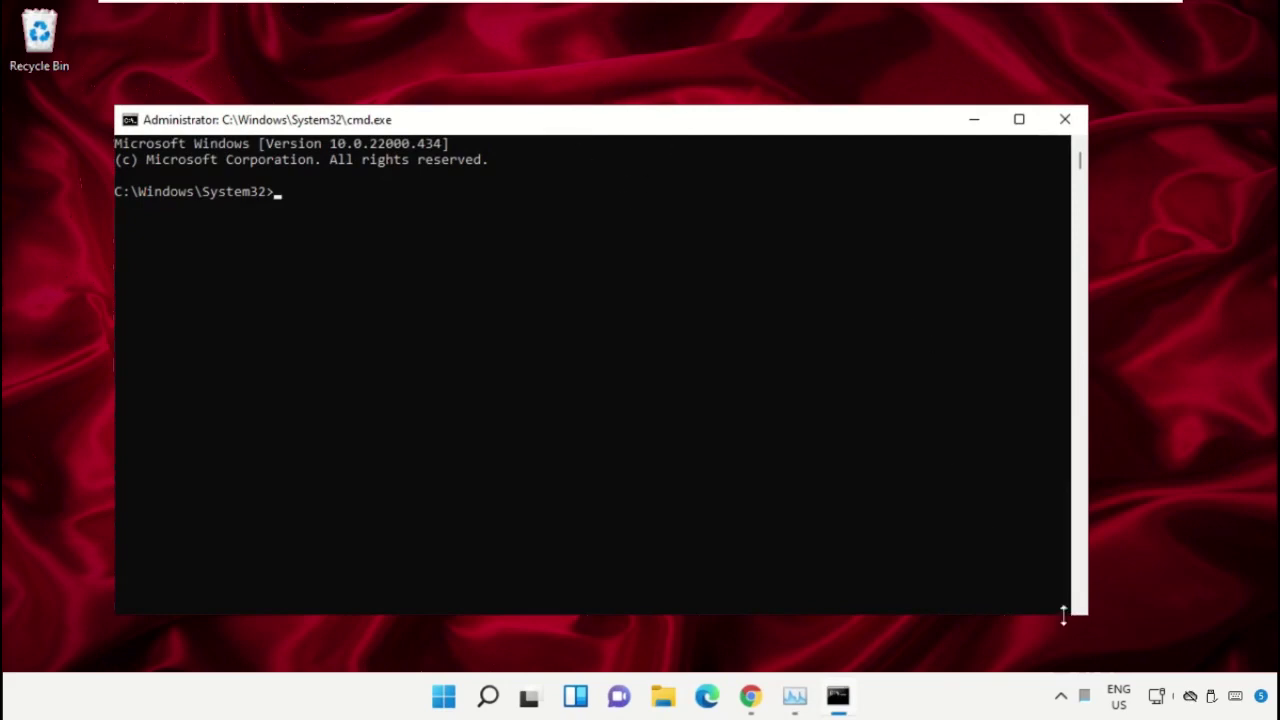
drag(1085, 616, 870, 505)
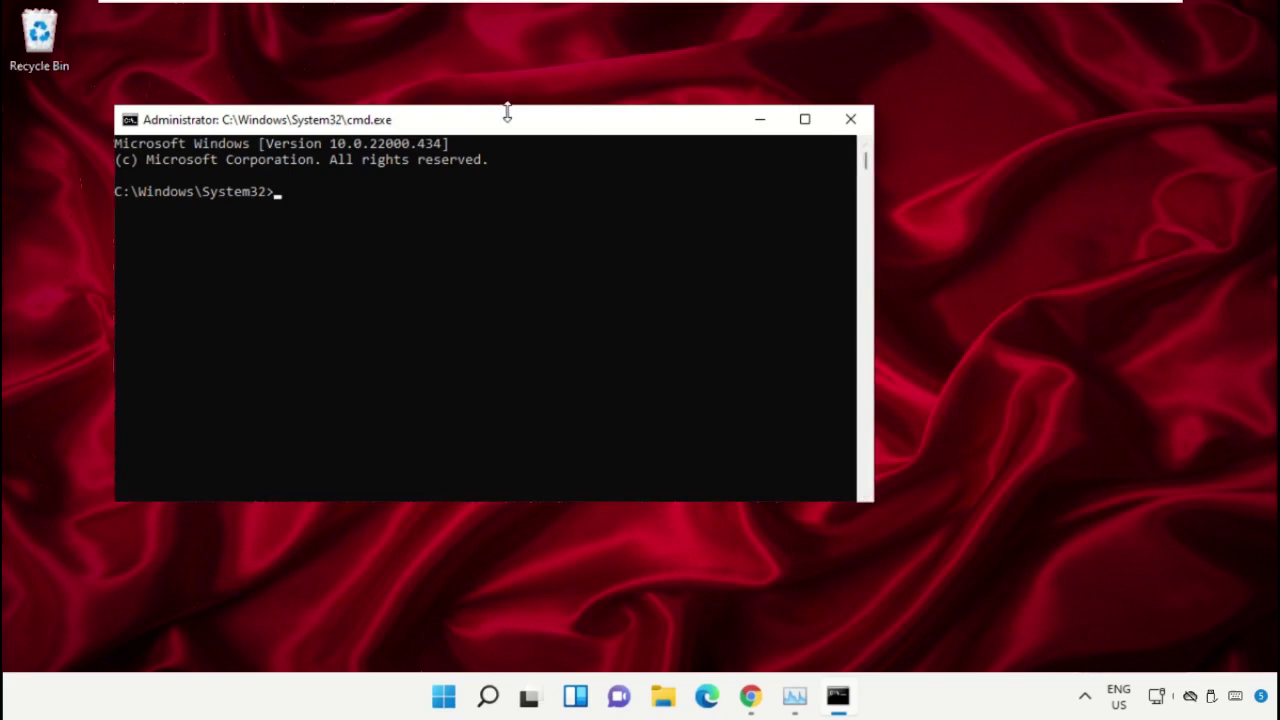
drag(506, 114, 734, 244)
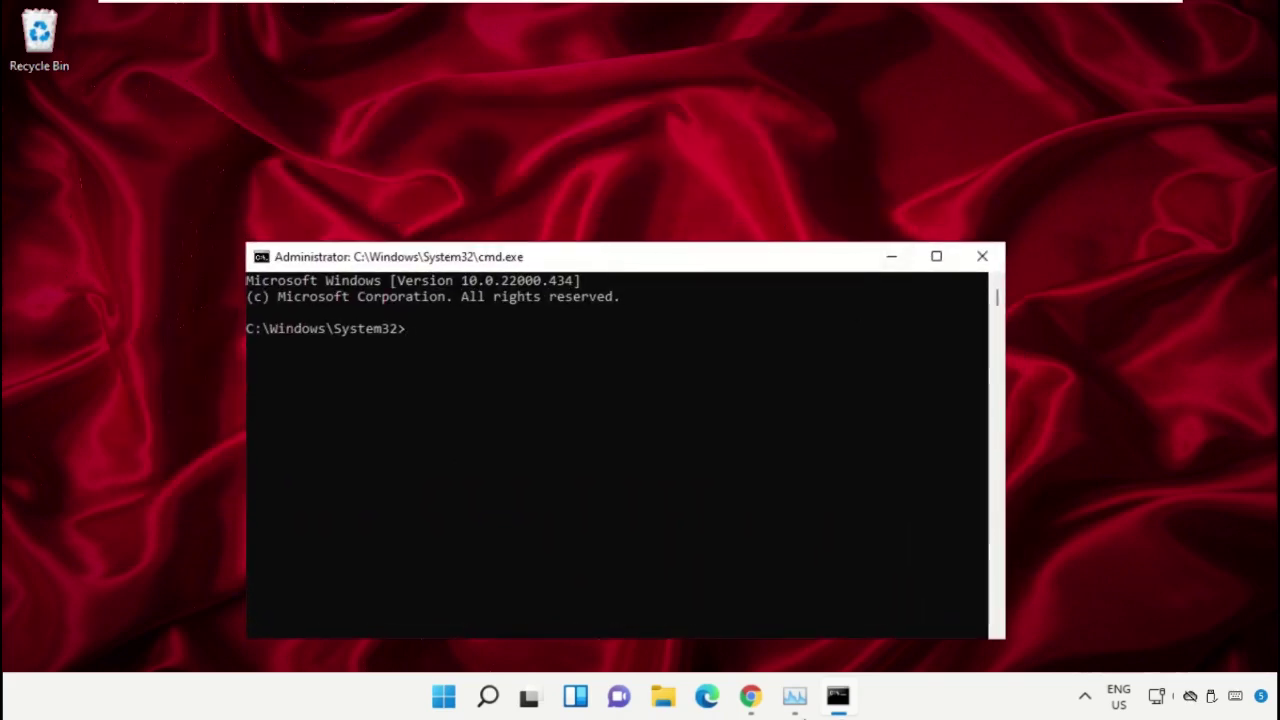
Switch to Chrome, search Google for "hows.tech windows commands" and open the Important Windows Commands page on Hows.tech
click(750, 696)
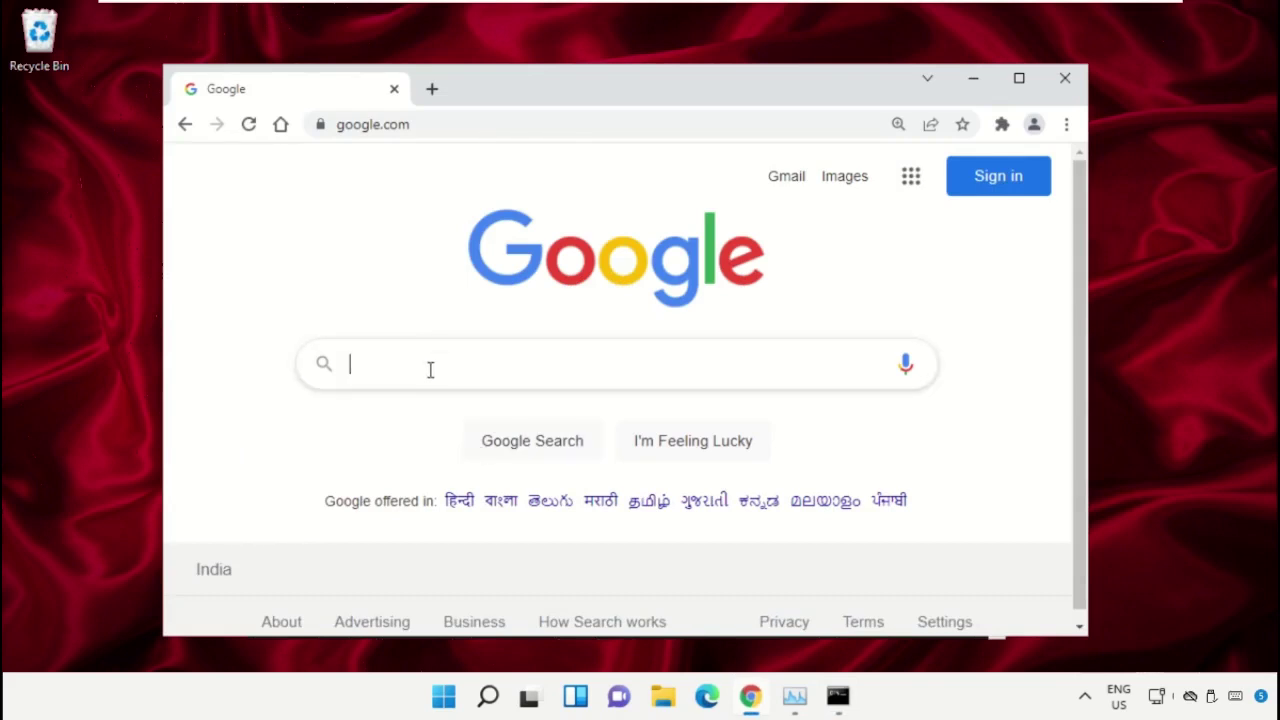
click(431, 369)
text(hows)
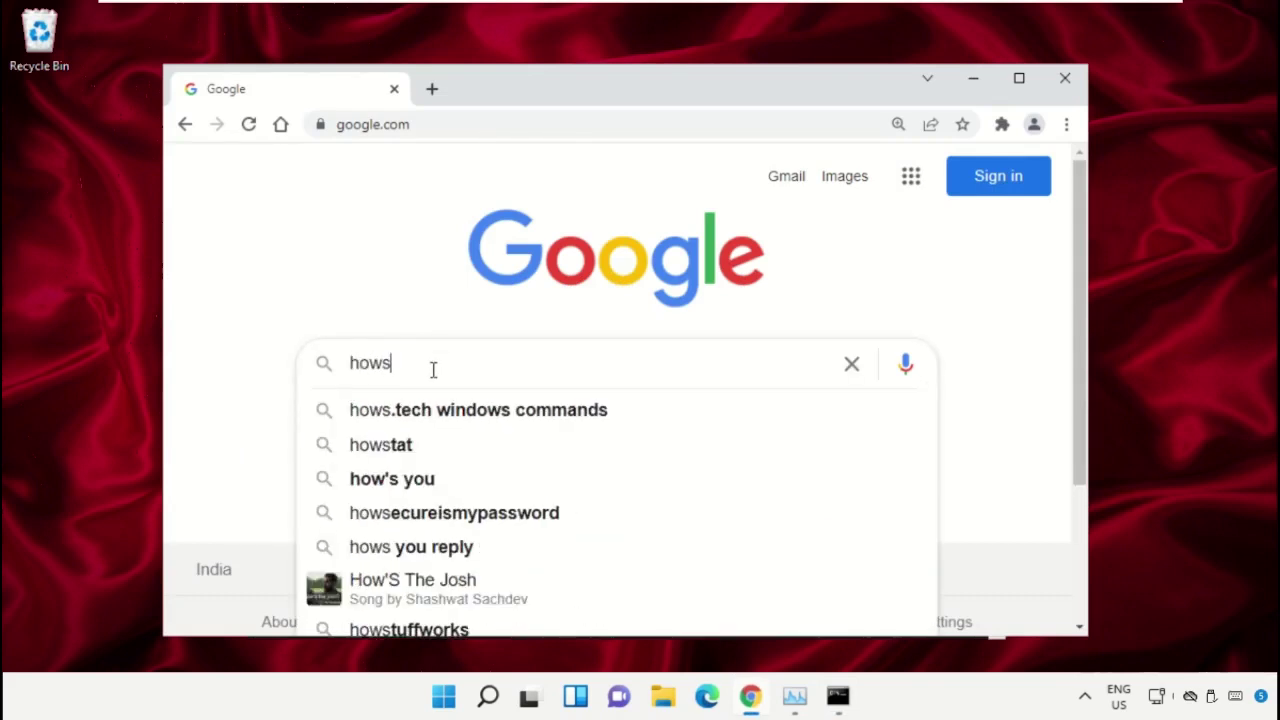
key(Down)
key(Return)
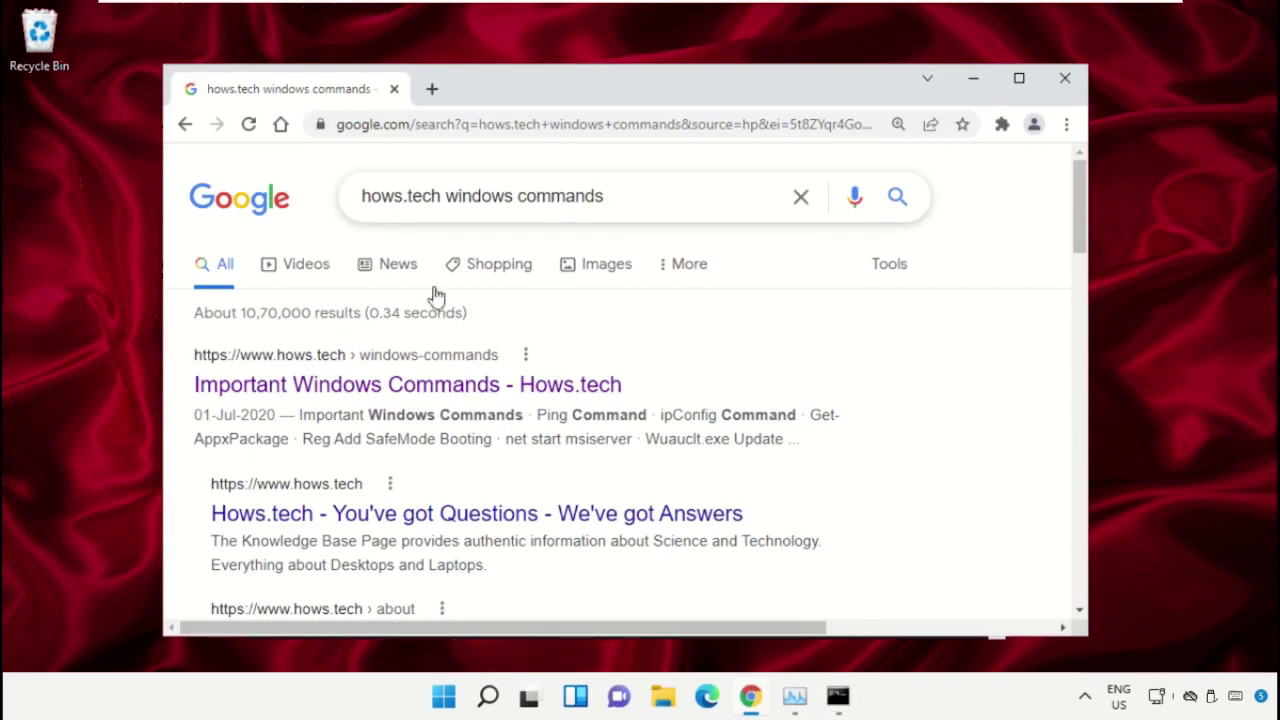
click(483, 394)
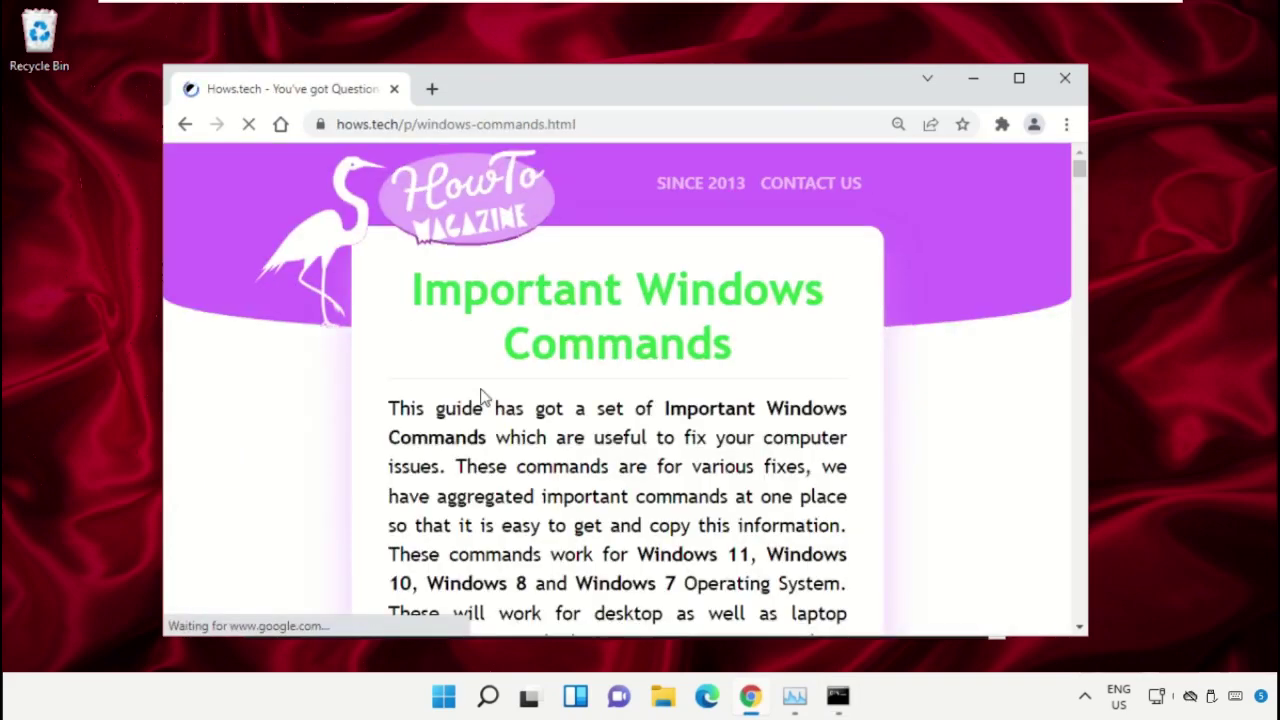
Look through the Important Windows Commands page for the sfc commands, Command 11 to Command 13
scroll(800, 361, down, 9)
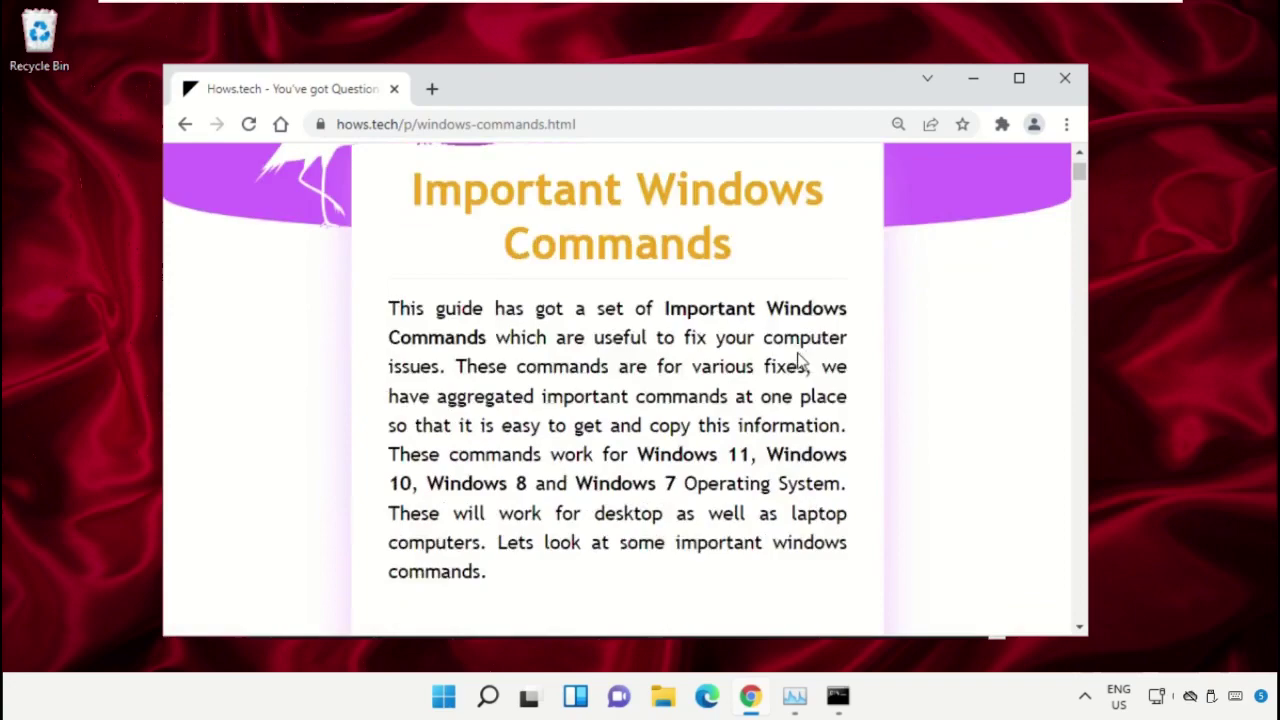
scroll(800, 361, down, 10)
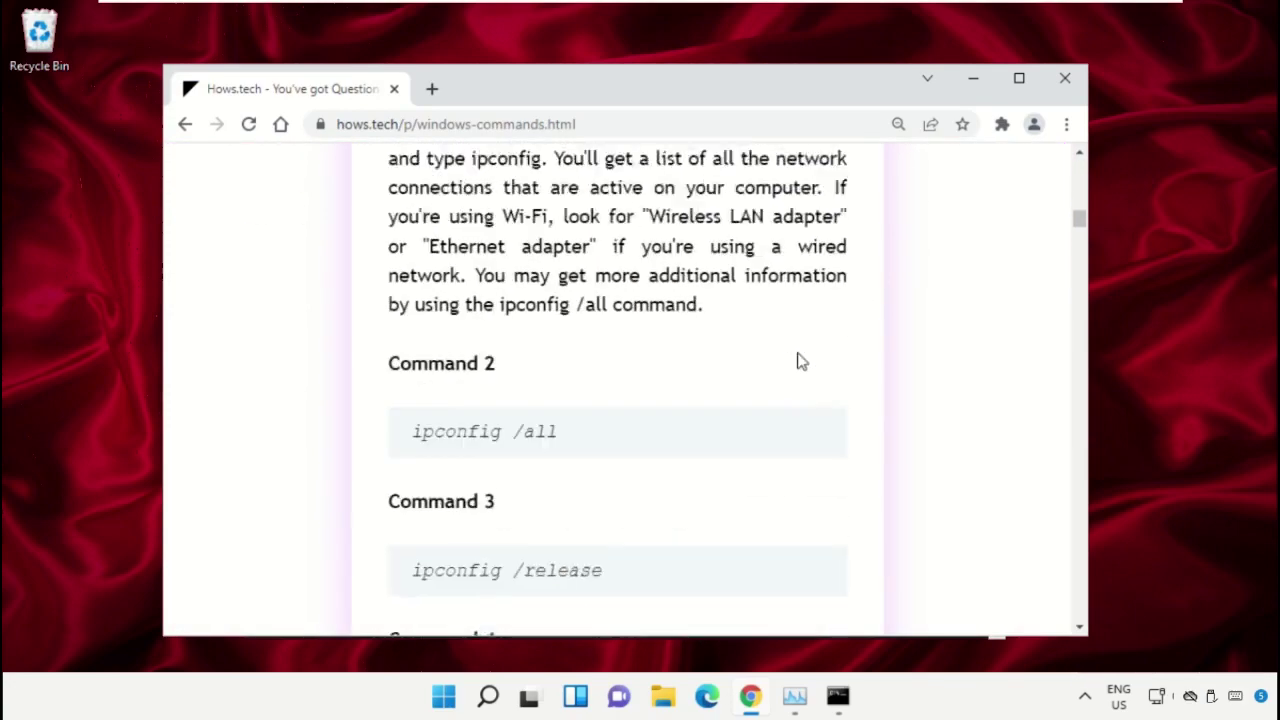
scroll(800, 361, down, 10)
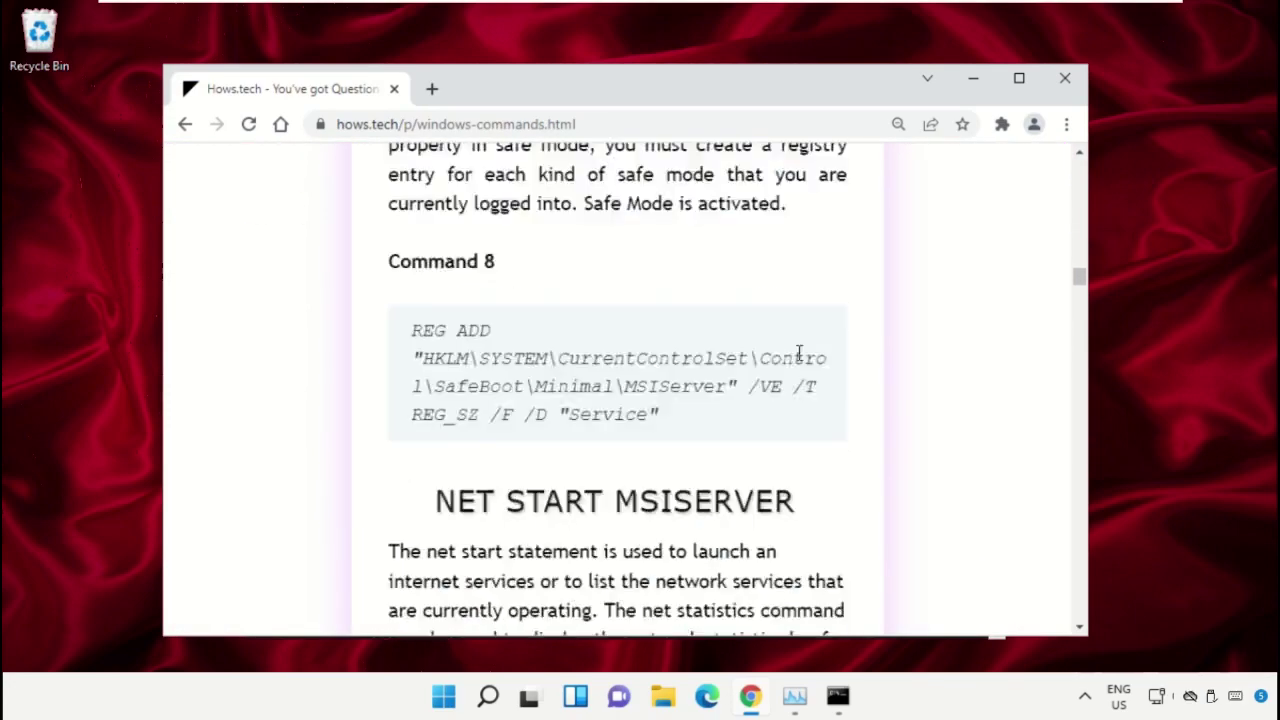
scroll(659, 381, down, 4)
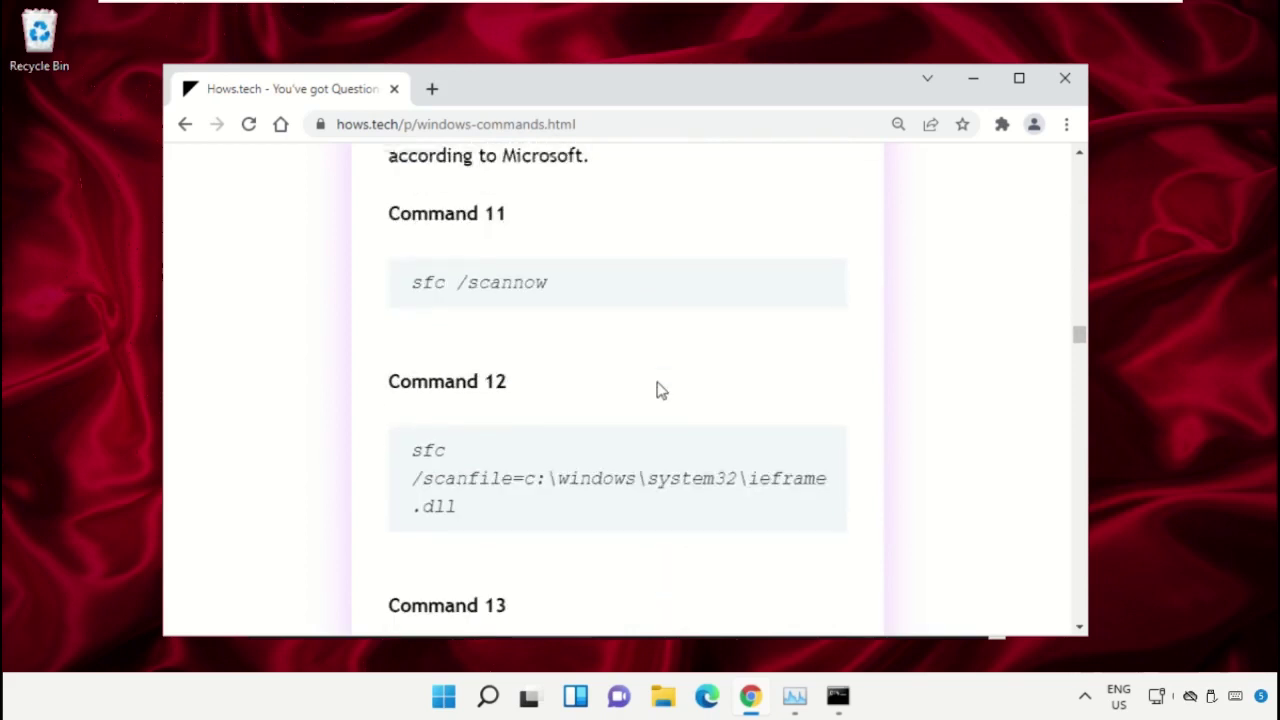
scroll(659, 390, down, 2)
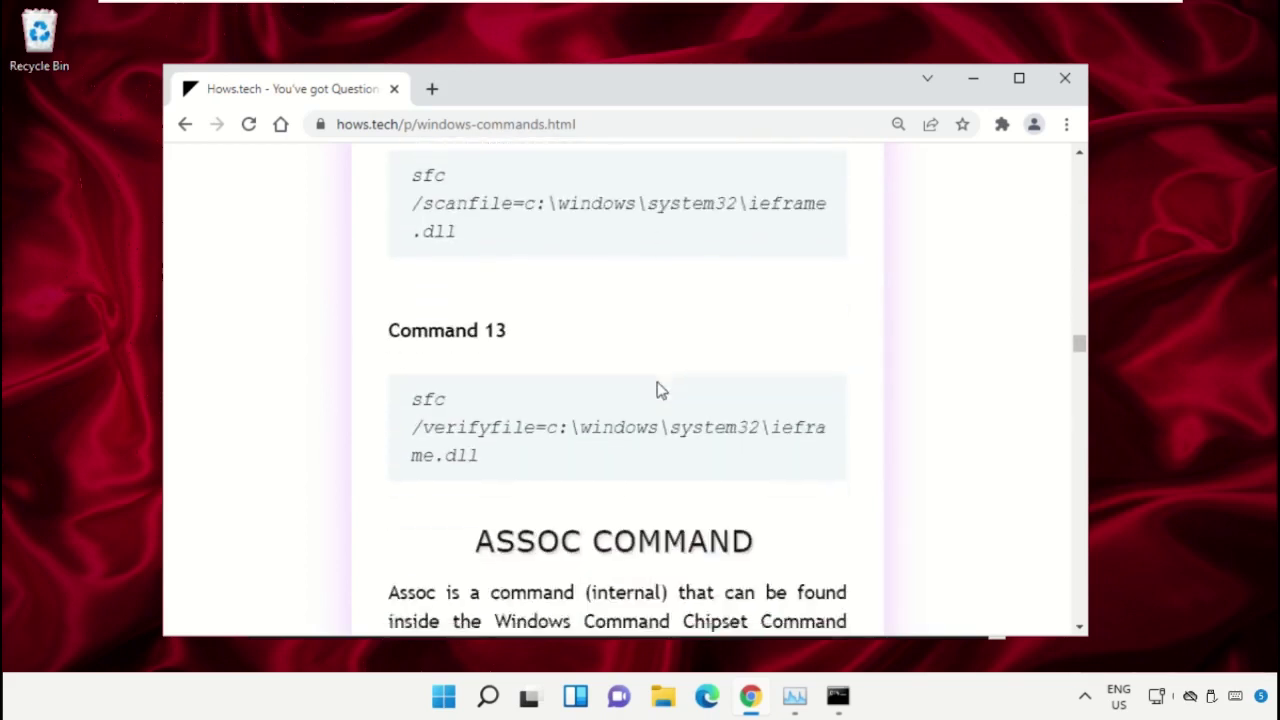
scroll(659, 390, up, 1)
scroll(659, 390, up, 1)
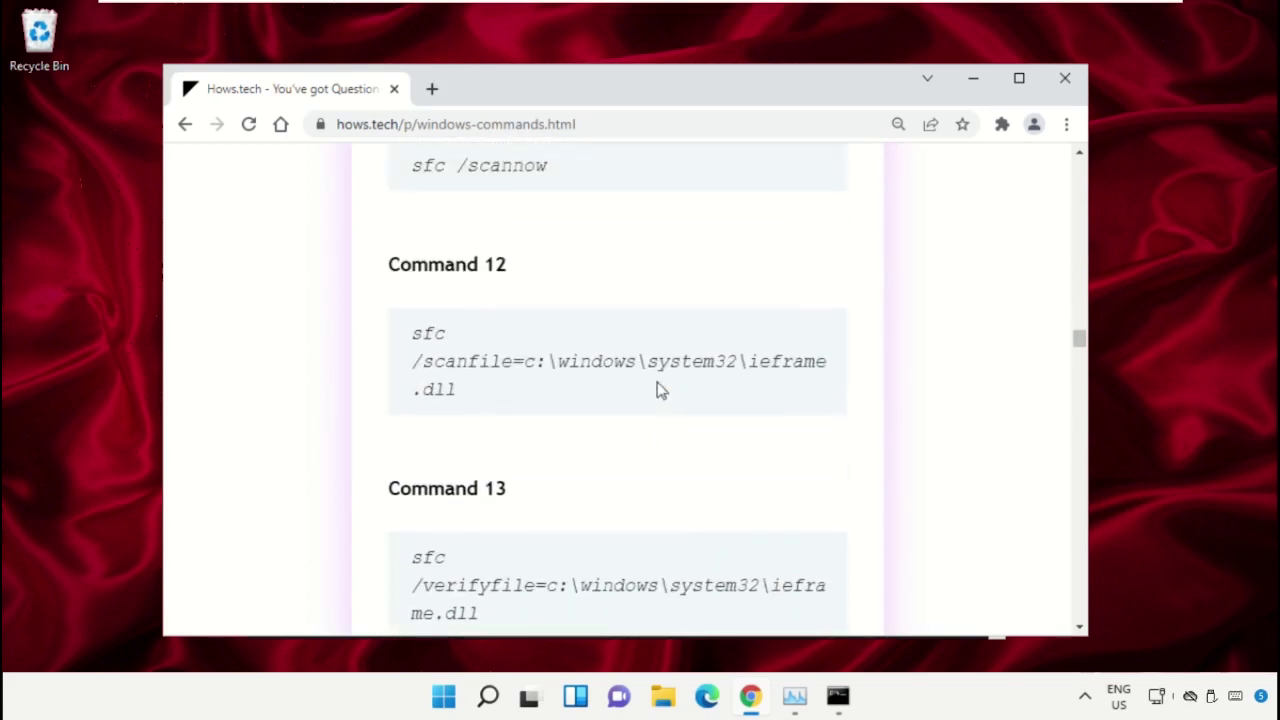
scroll(660, 390, up, 1)
Bring up the administrator Command Prompt and arrange it and the Chrome window so both can be reached
click(836, 697)
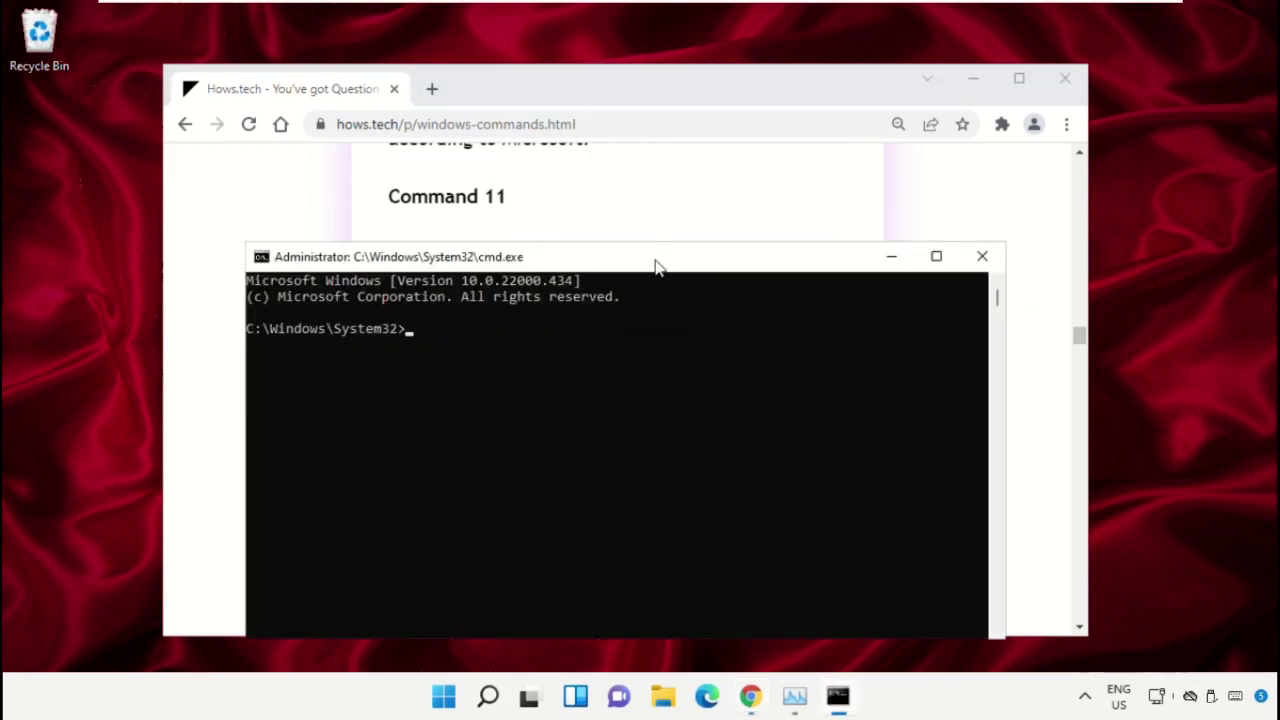
drag(655, 265, 815, 291)
drag(648, 98, 563, 120)
drag(1017, 290, 980, 190)
Copy the whole Command 12 text, sfc /scanfile=c:\windows\system32\ieframe.dll, from the web page
triple_click(368, 508)
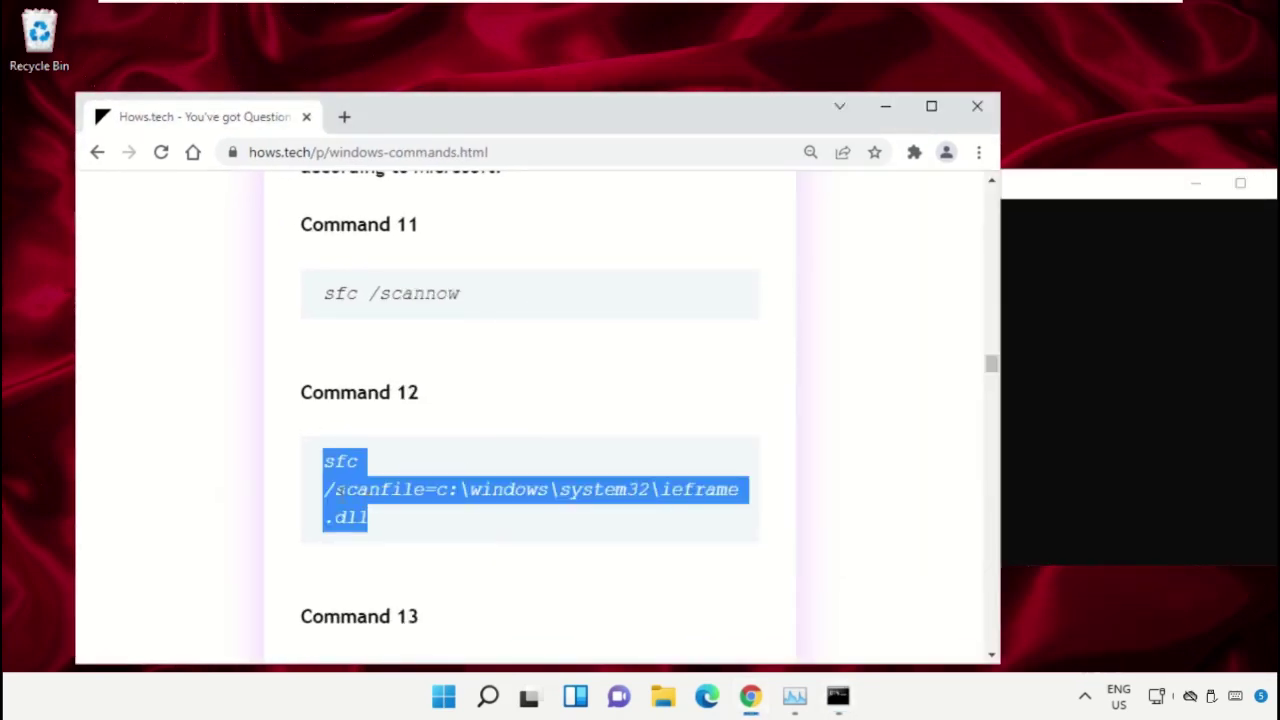
click(491, 457)
triple_click(418, 500)
right_click(415, 505)
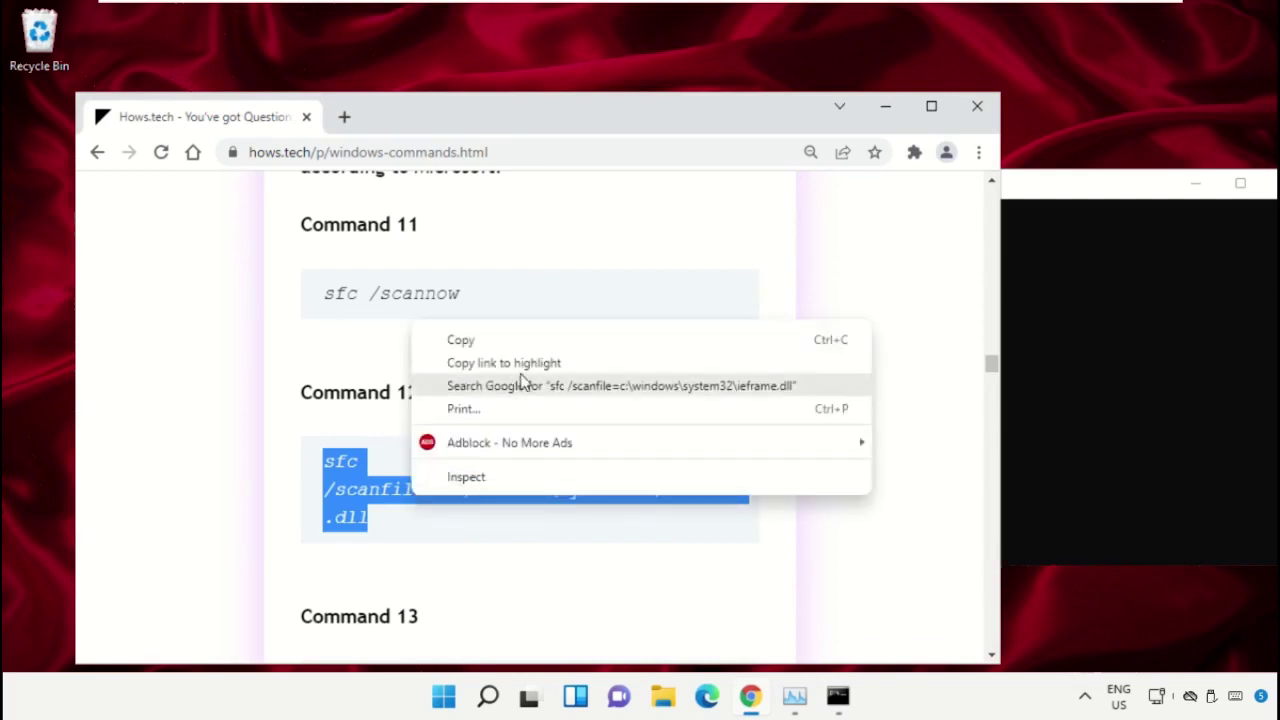
click(514, 342)
Paste sfc /scanfile=c:\windows\system32\ieframe.dll into the administrator Command Prompt and run it
click(1078, 257)
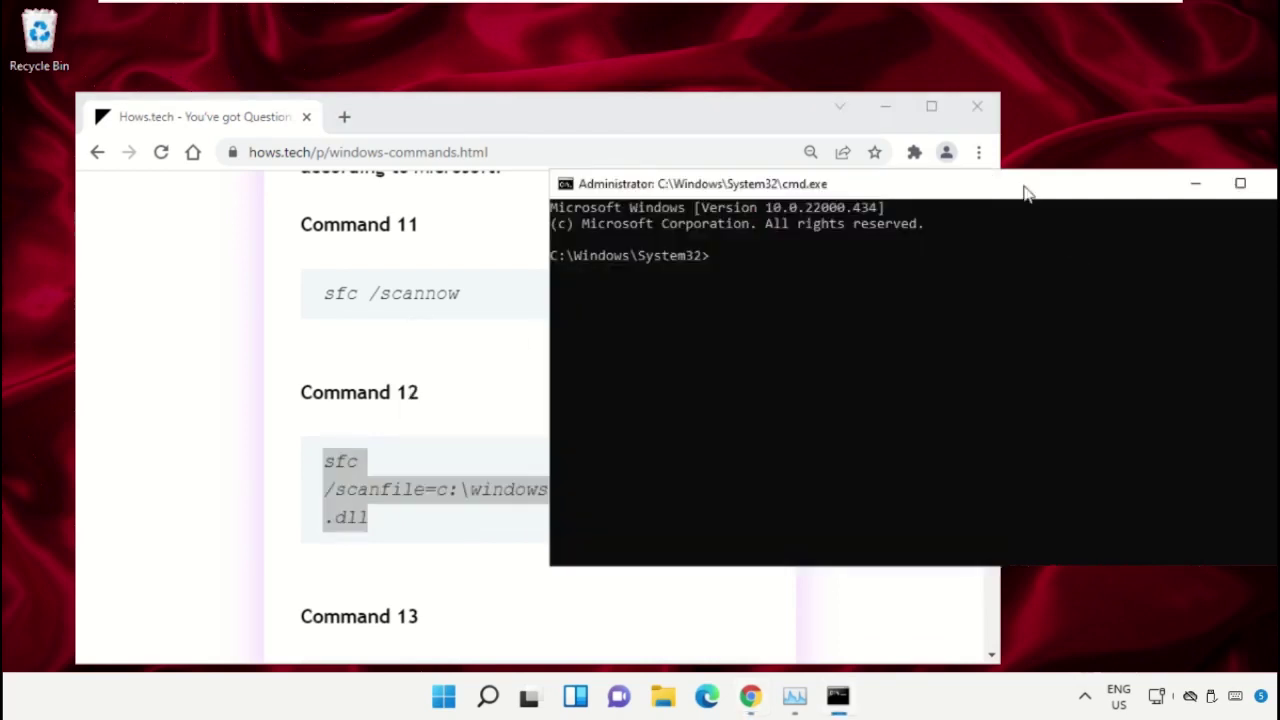
drag(1025, 193, 974, 198)
right_click(770, 285)
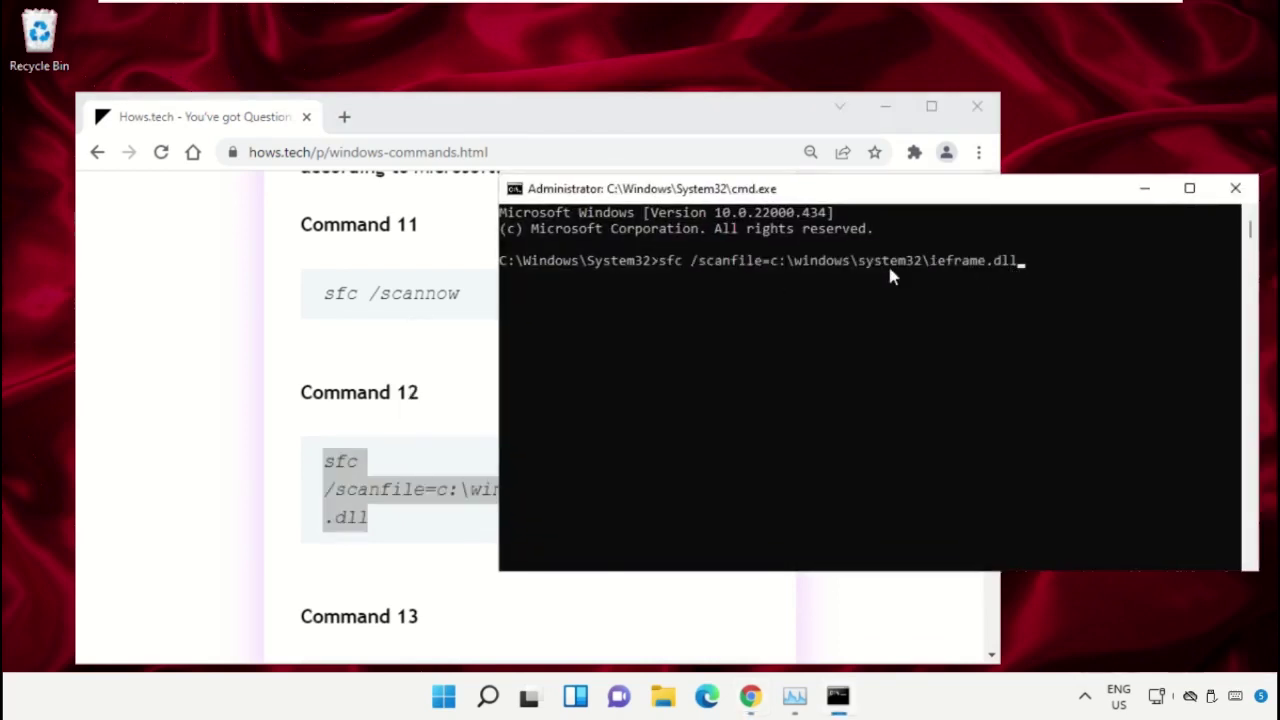
key(Return)
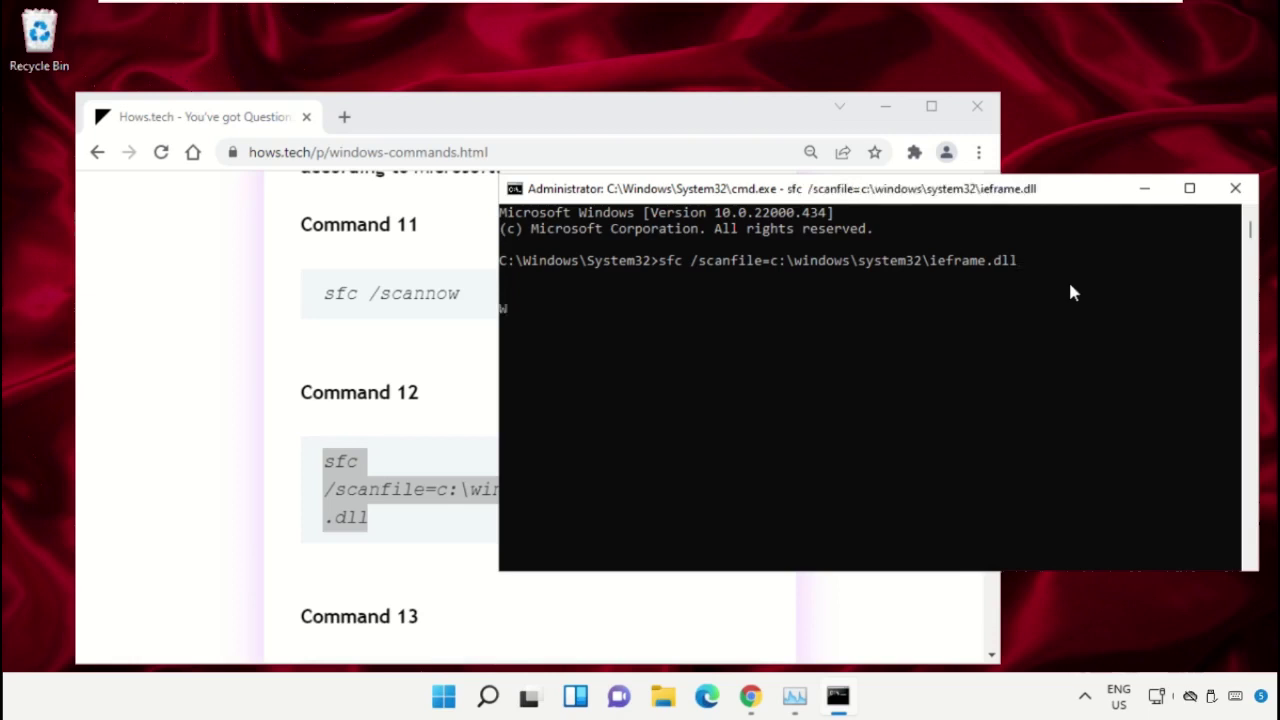
Copy the whole Command 13 text, sfc /verifyfile=c:\windows\system32\ieframe.dll, from the Hows.tech page in Chrome
click(437, 325)
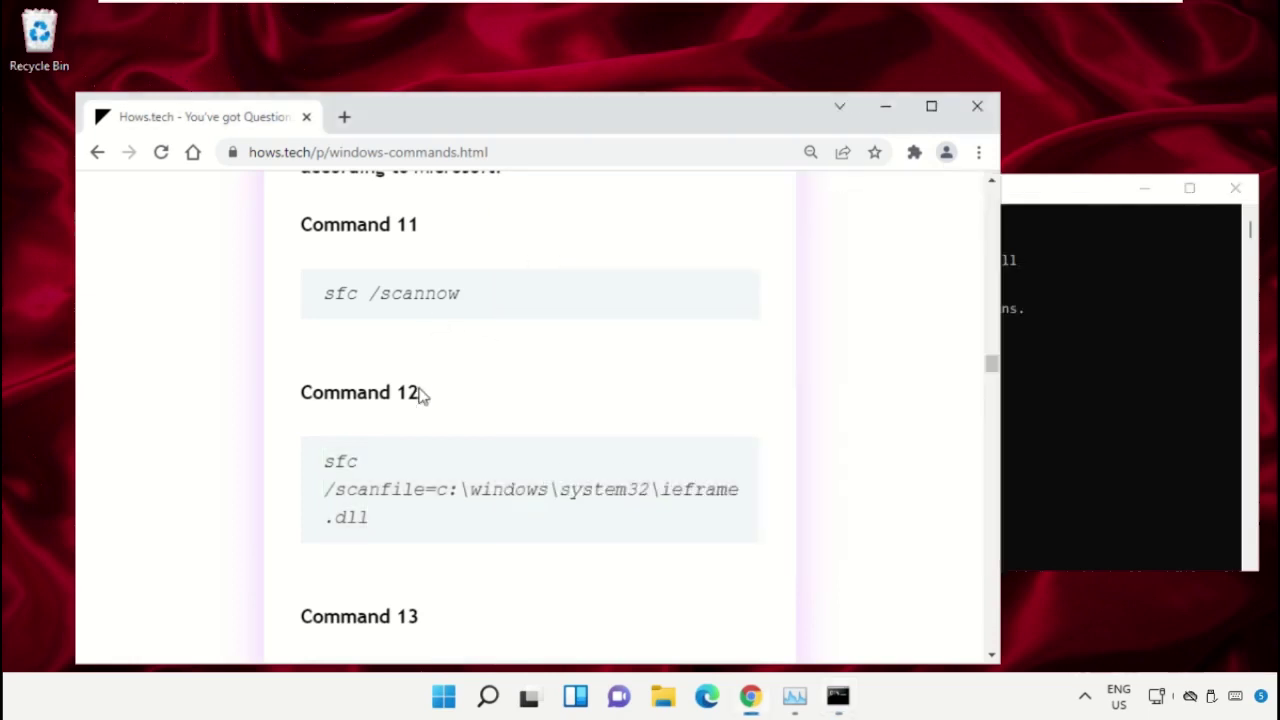
scroll(462, 398, down, 2)
scroll(451, 366, down, 1)
triple_click(433, 410)
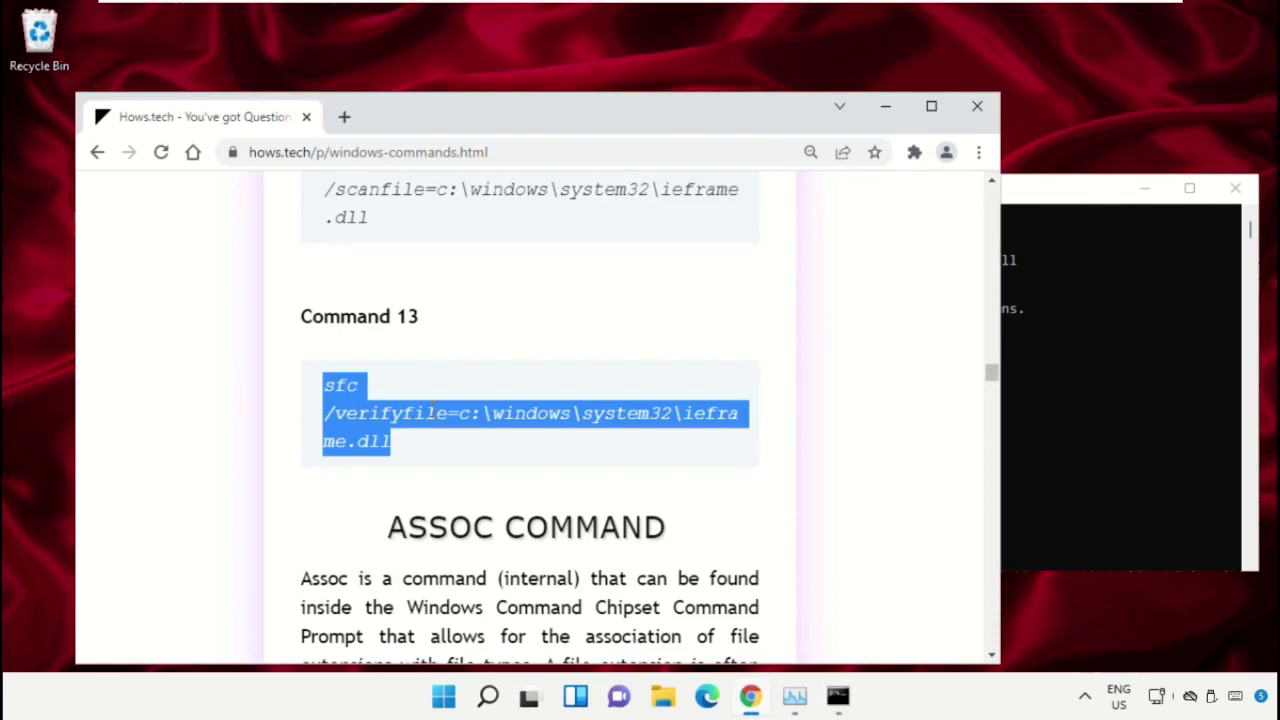
right_click(422, 421)
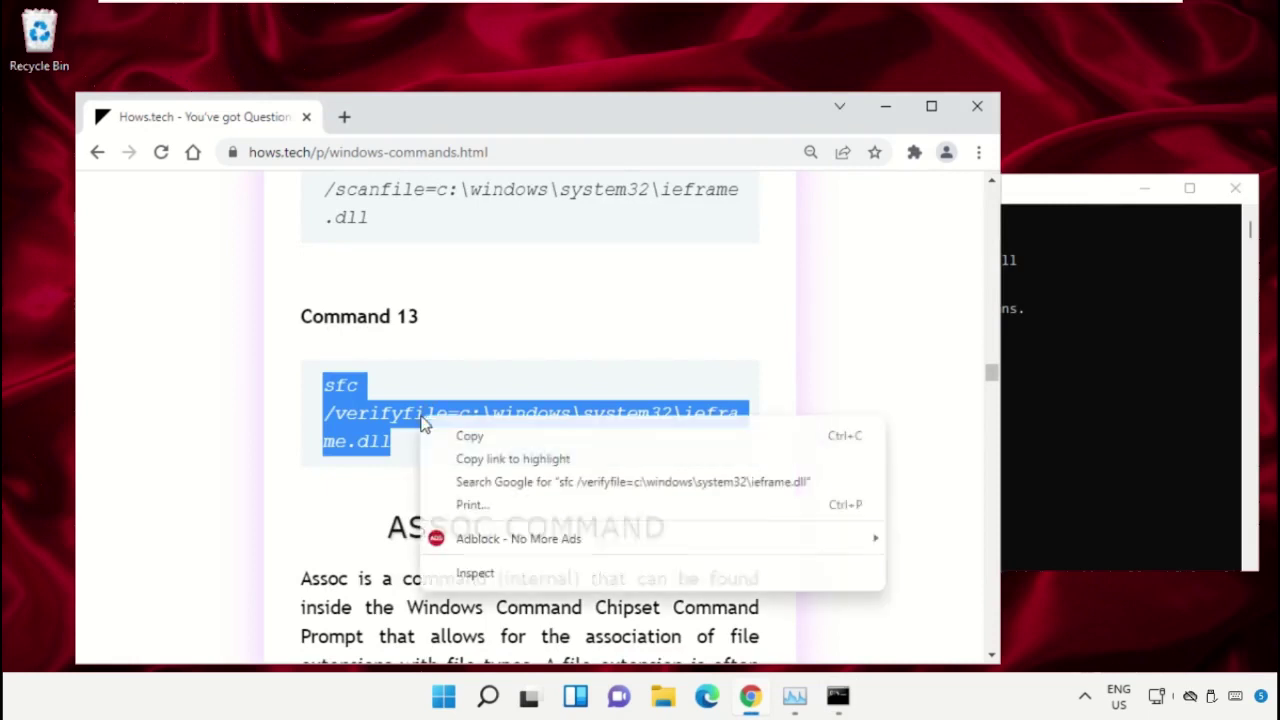
click(507, 438)
Paste sfc /verifyfile=c:\windows\system32\ieframe.dll into the administrator Command Prompt and run it
click(1087, 384)
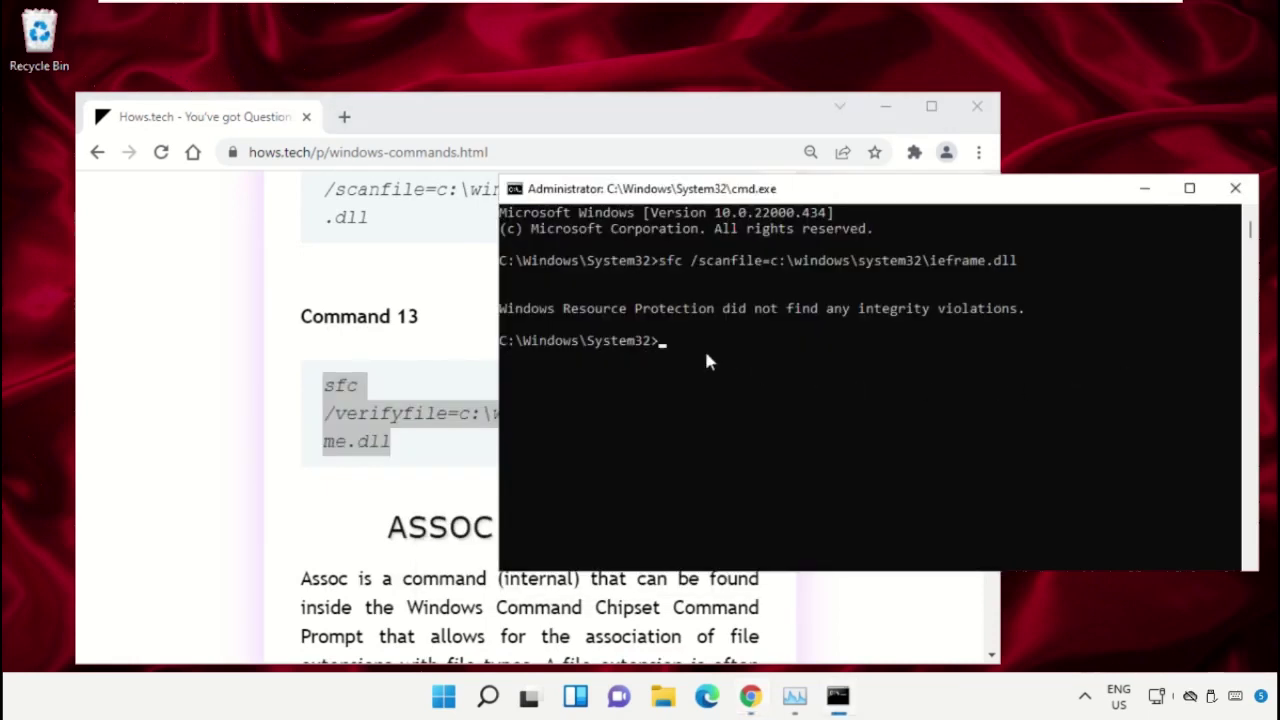
key(ctrl+v)
key(Return)
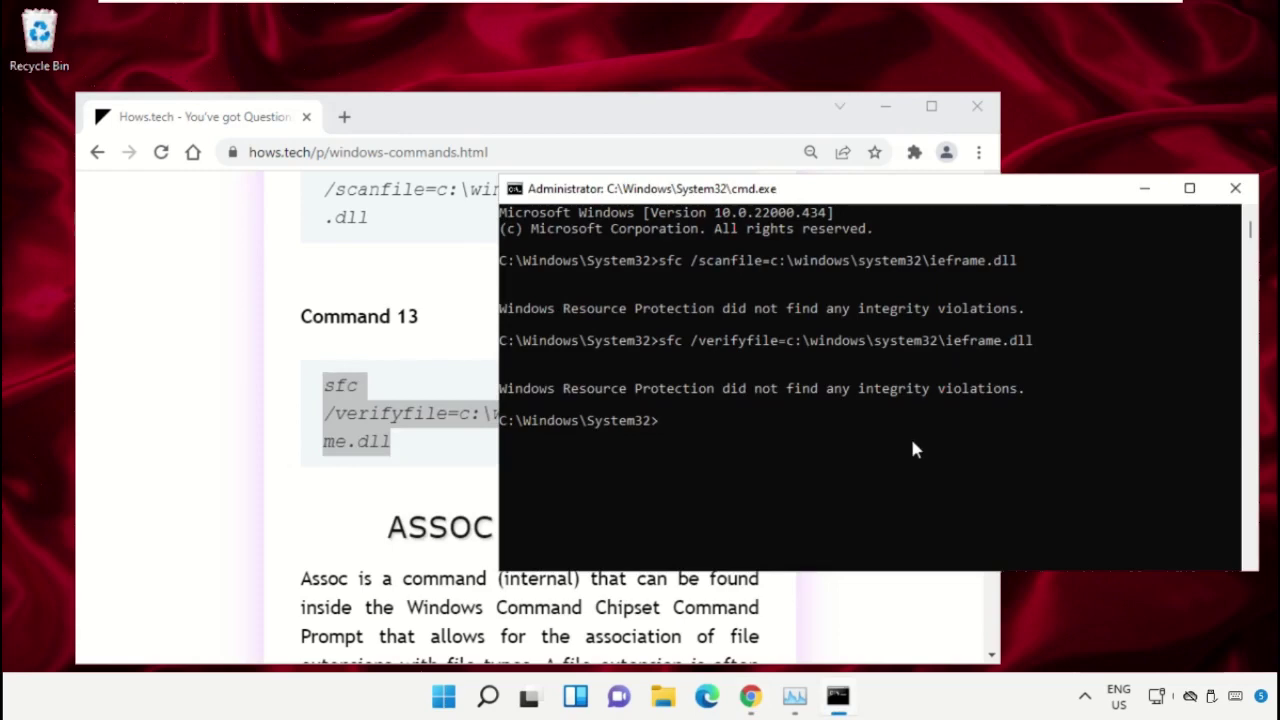
Minimize Chrome and close the Command Prompt with the exit command
click(884, 108)
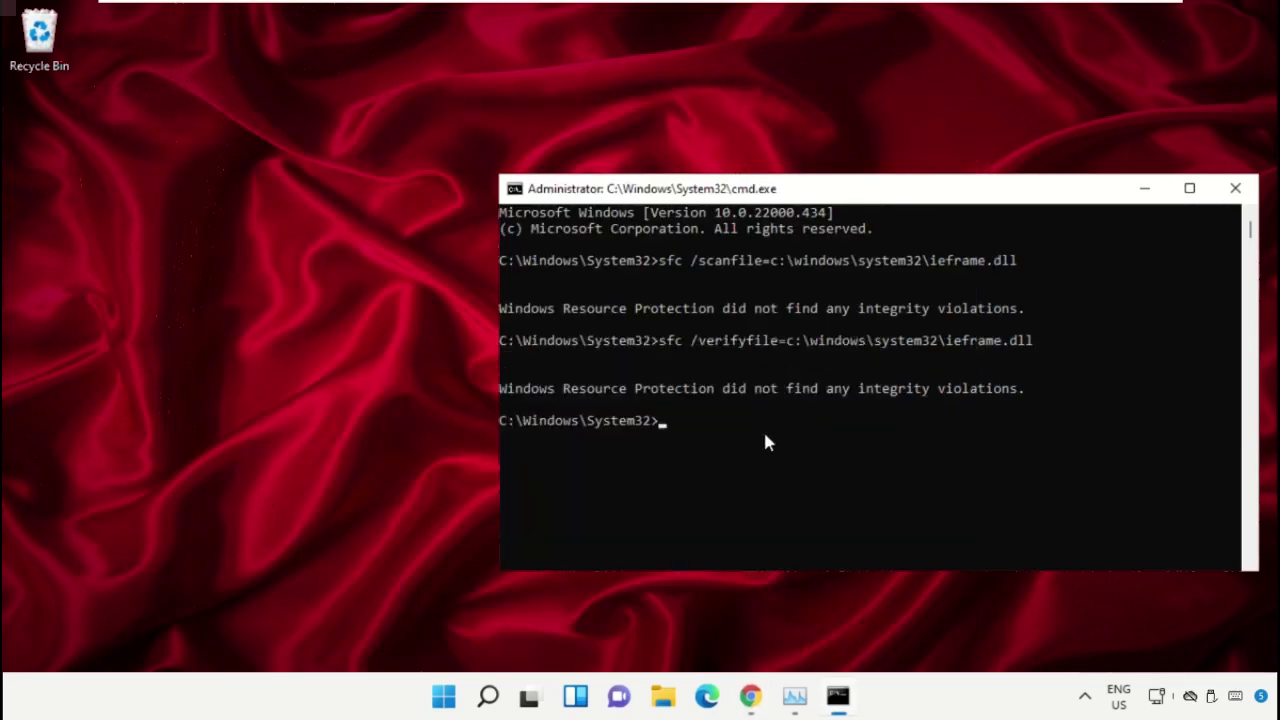
text(exit)
key(Return)
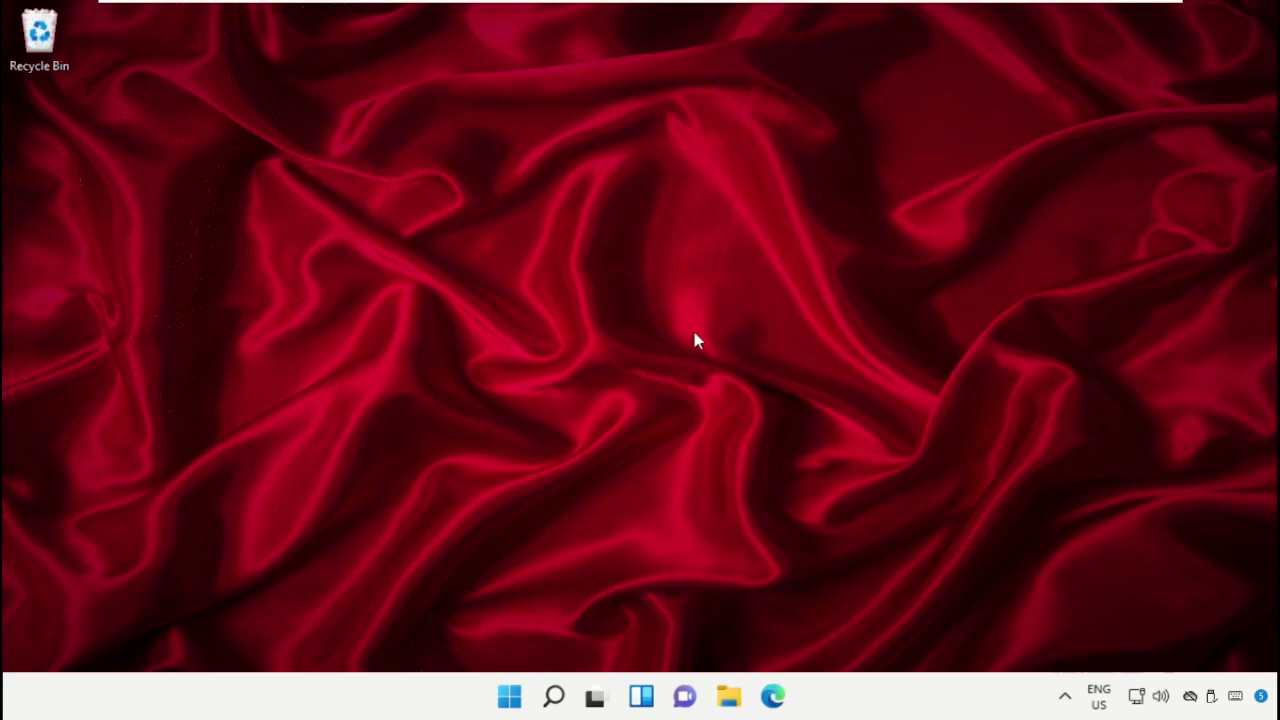
Run wsreset from the Run dialog, wait for Microsoft Store to open, and close it
right_click(506, 693)
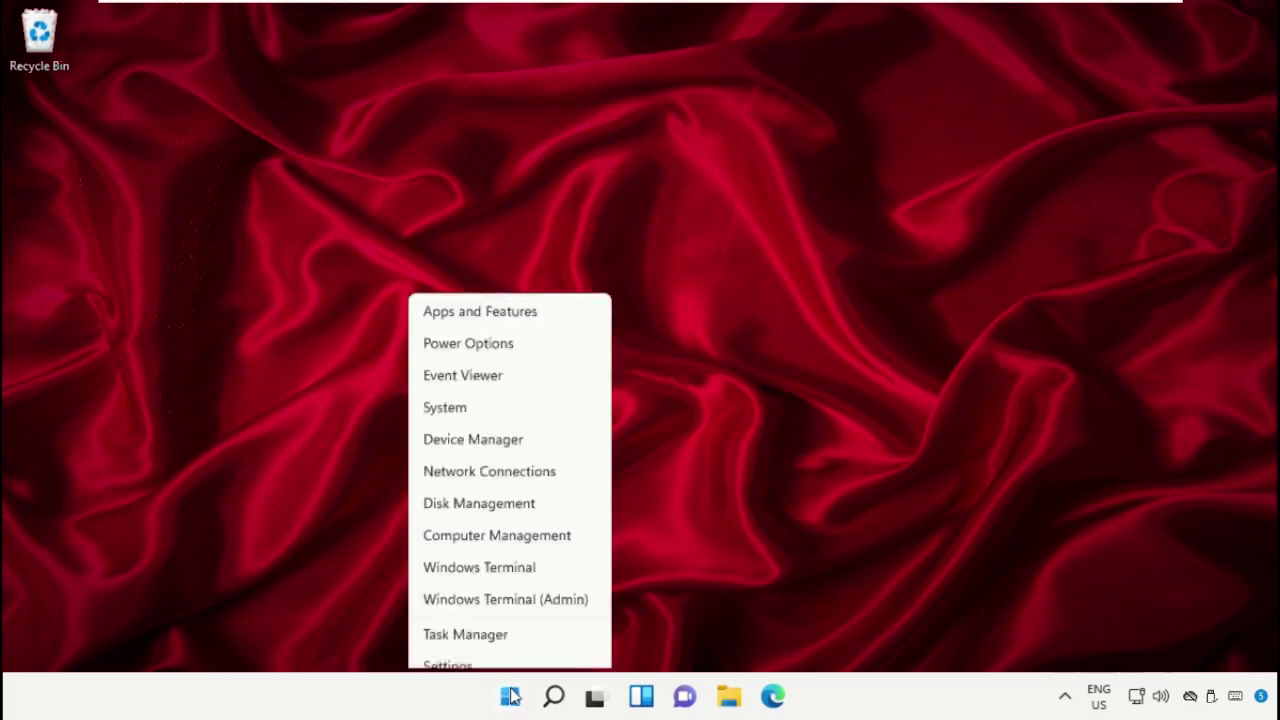
click(500, 583)
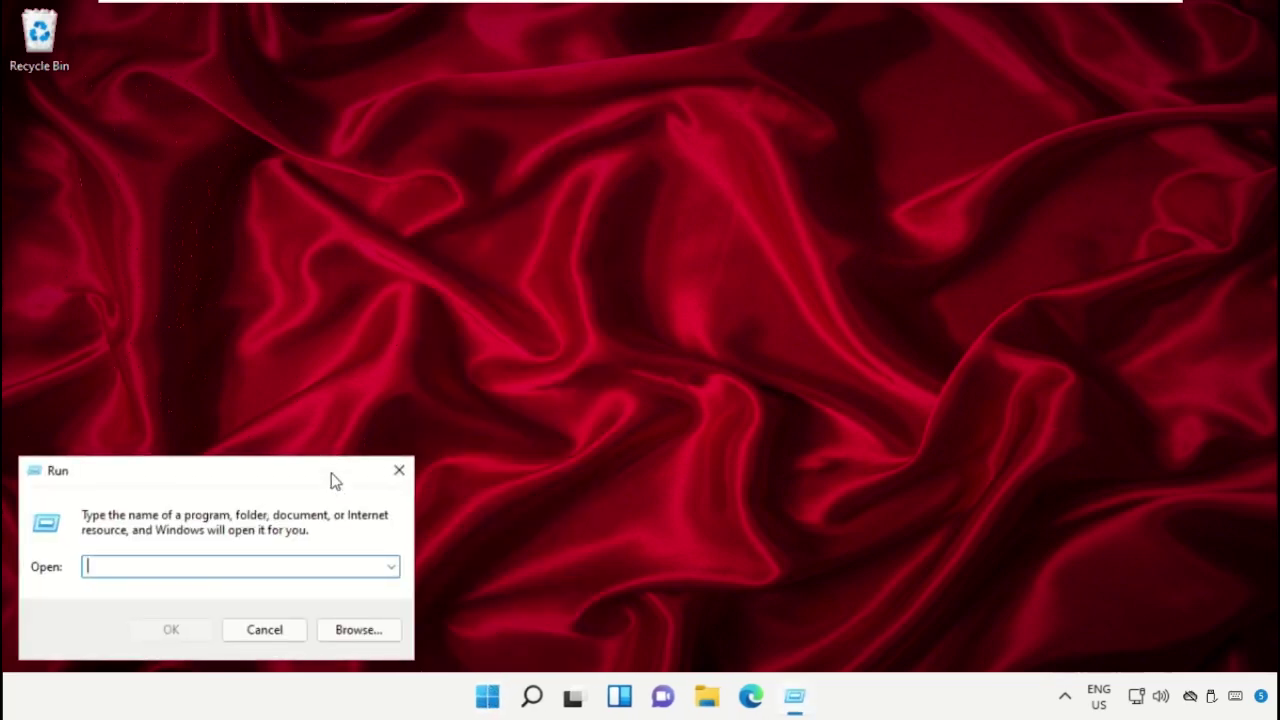
drag(334, 480, 774, 229)
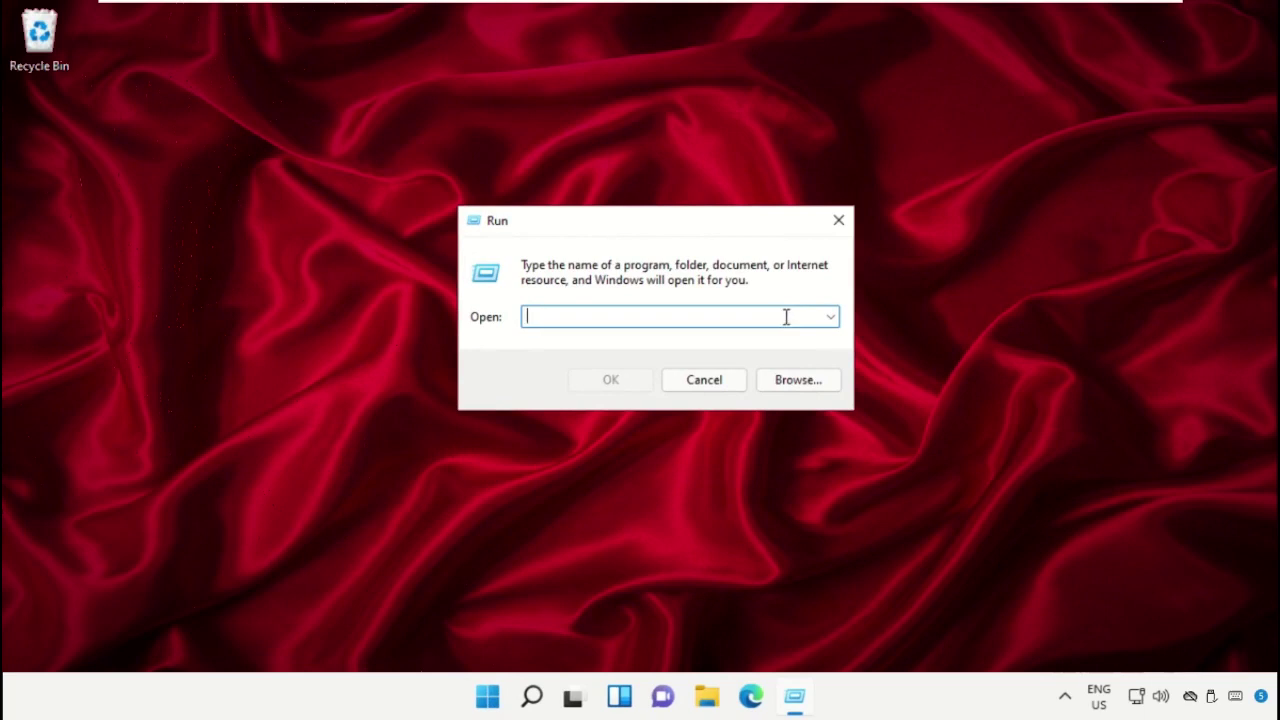
text(wsreset)
click(631, 380)
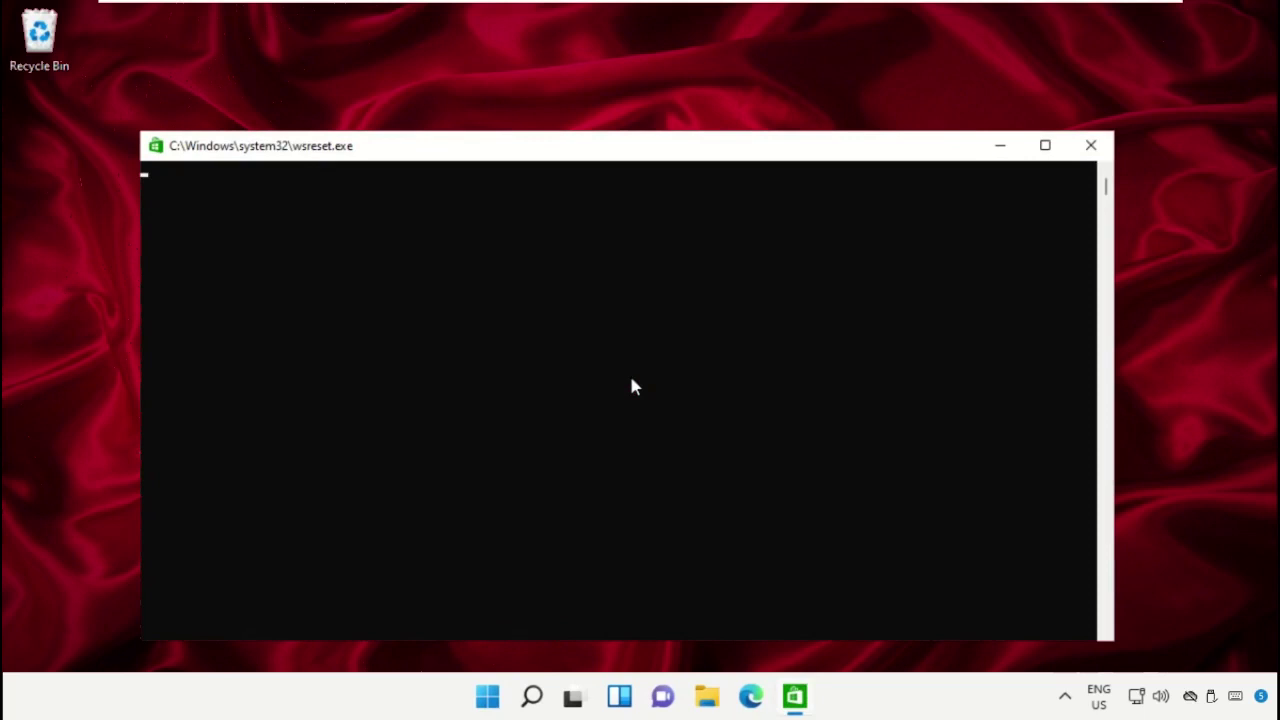
drag(666, 150, 669, 72)
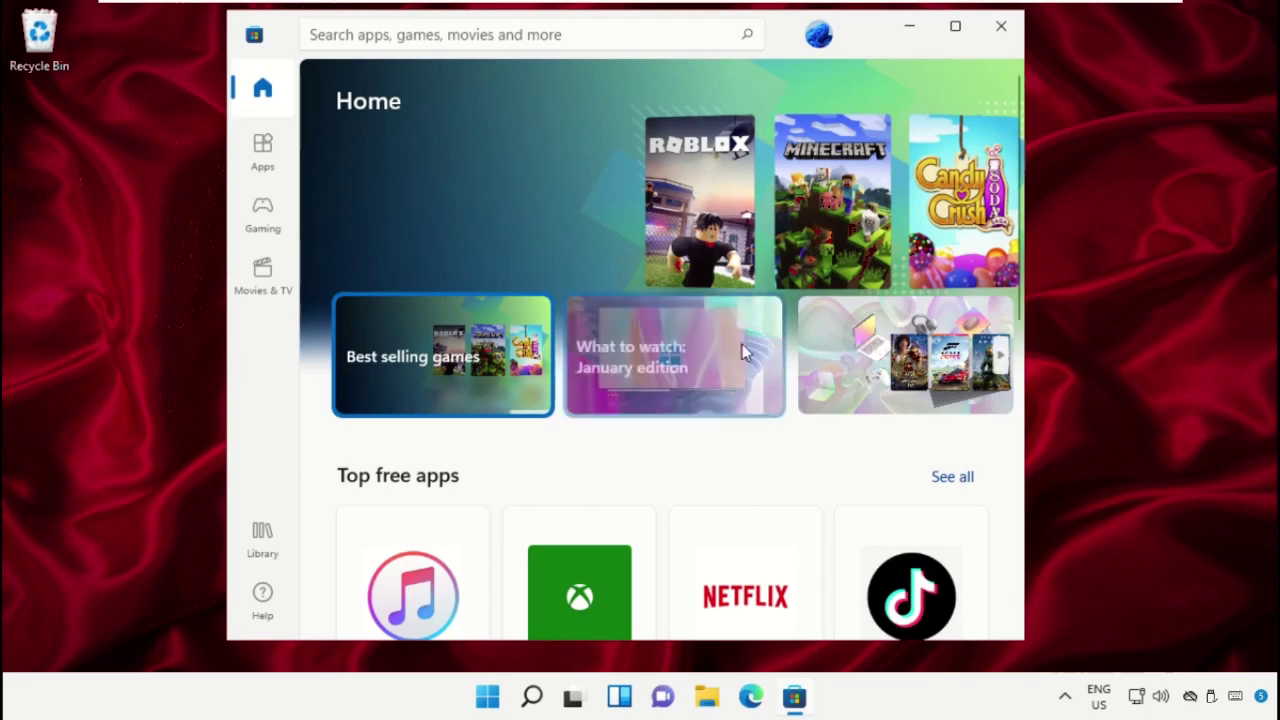
click(1001, 27)
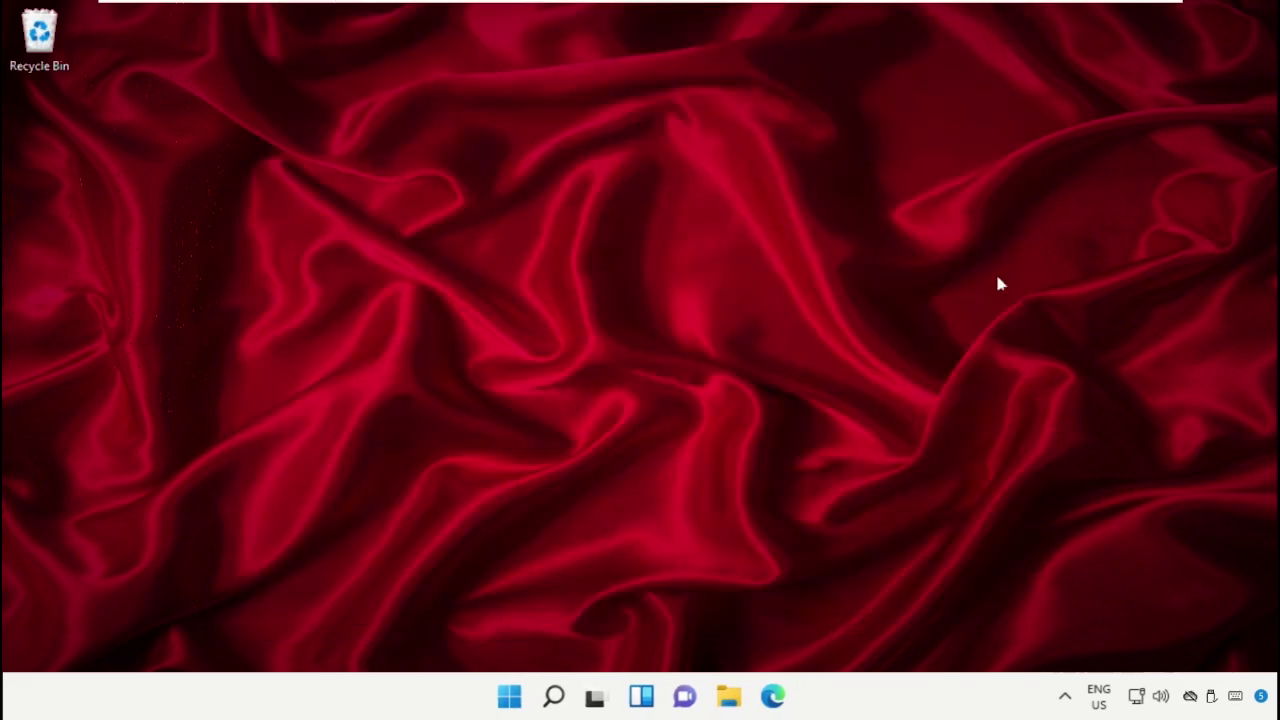
Search Windows for Apps & features and open that settings page
click(551, 696)
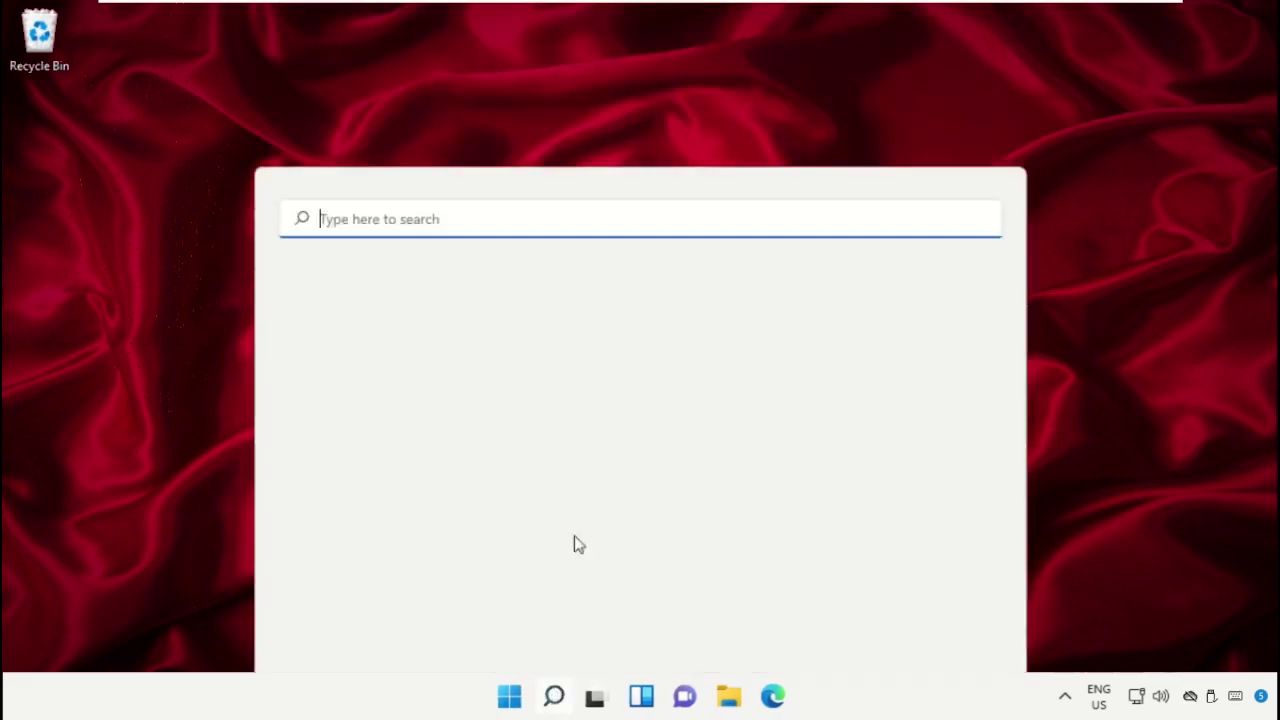
text(Apps and Features)
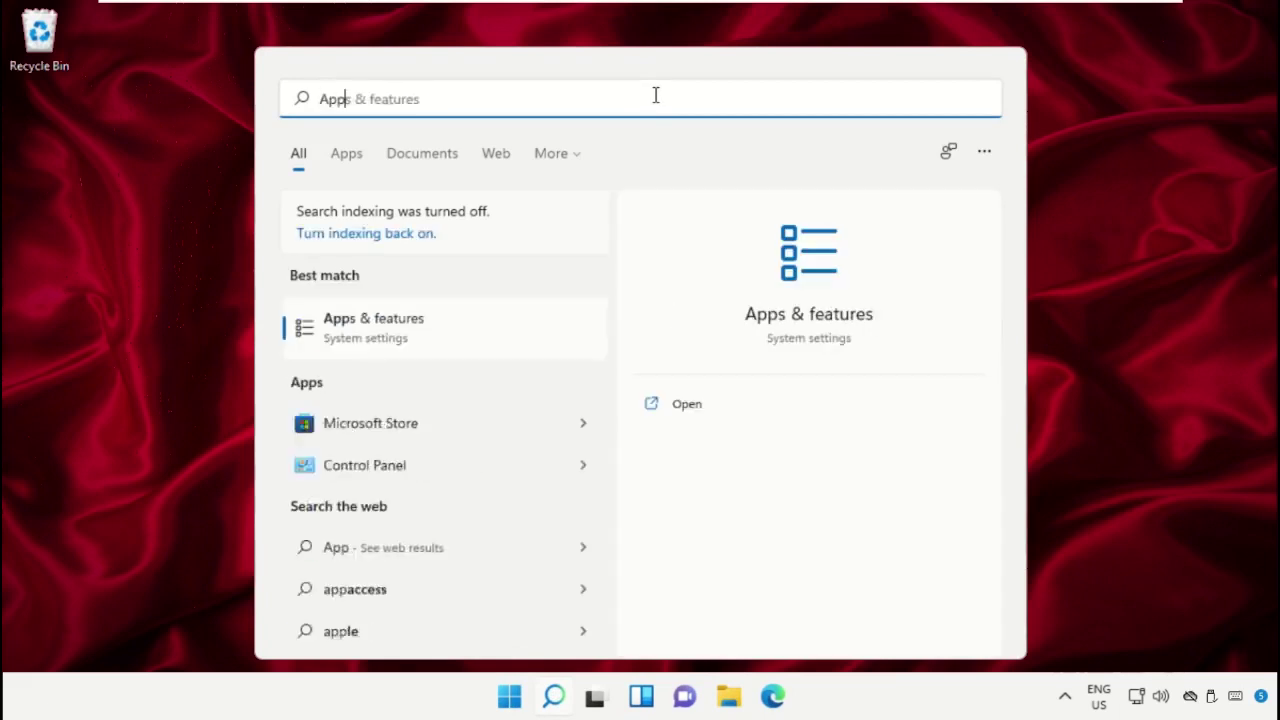
click(466, 336)
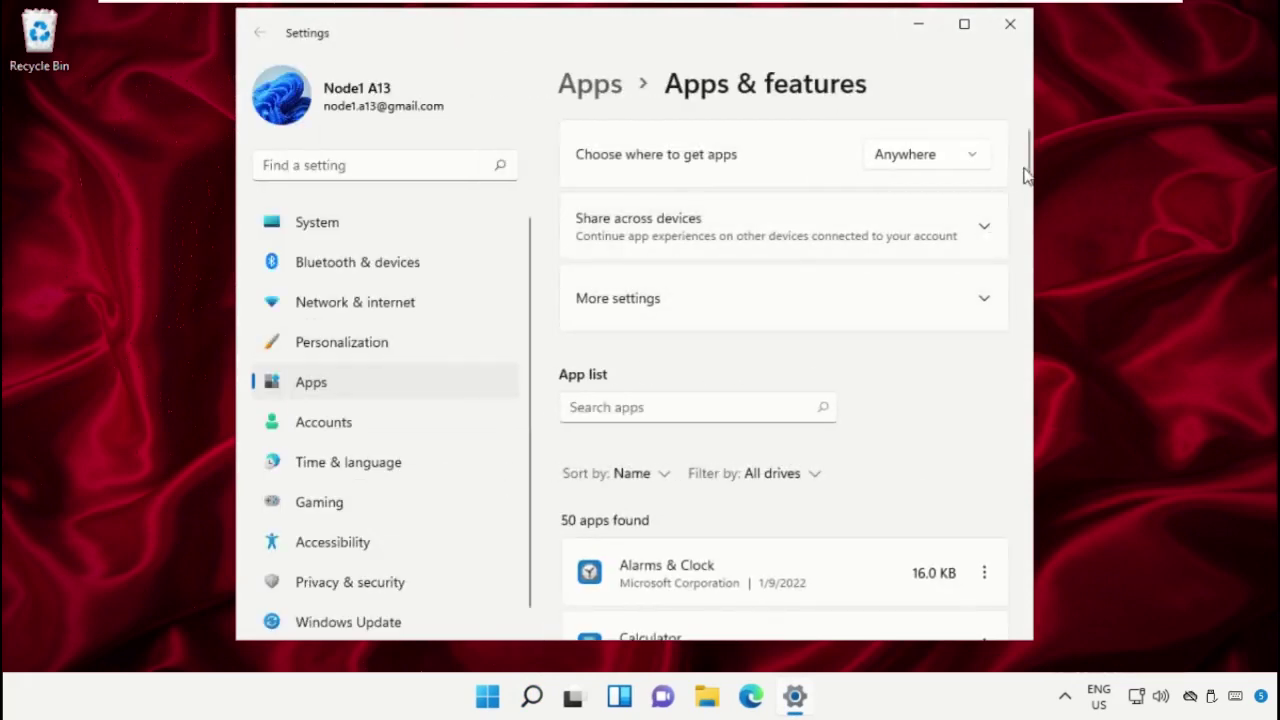
Find Microsoft Store in the installed app list and open its detailed options page
drag(1025, 175, 1037, 375)
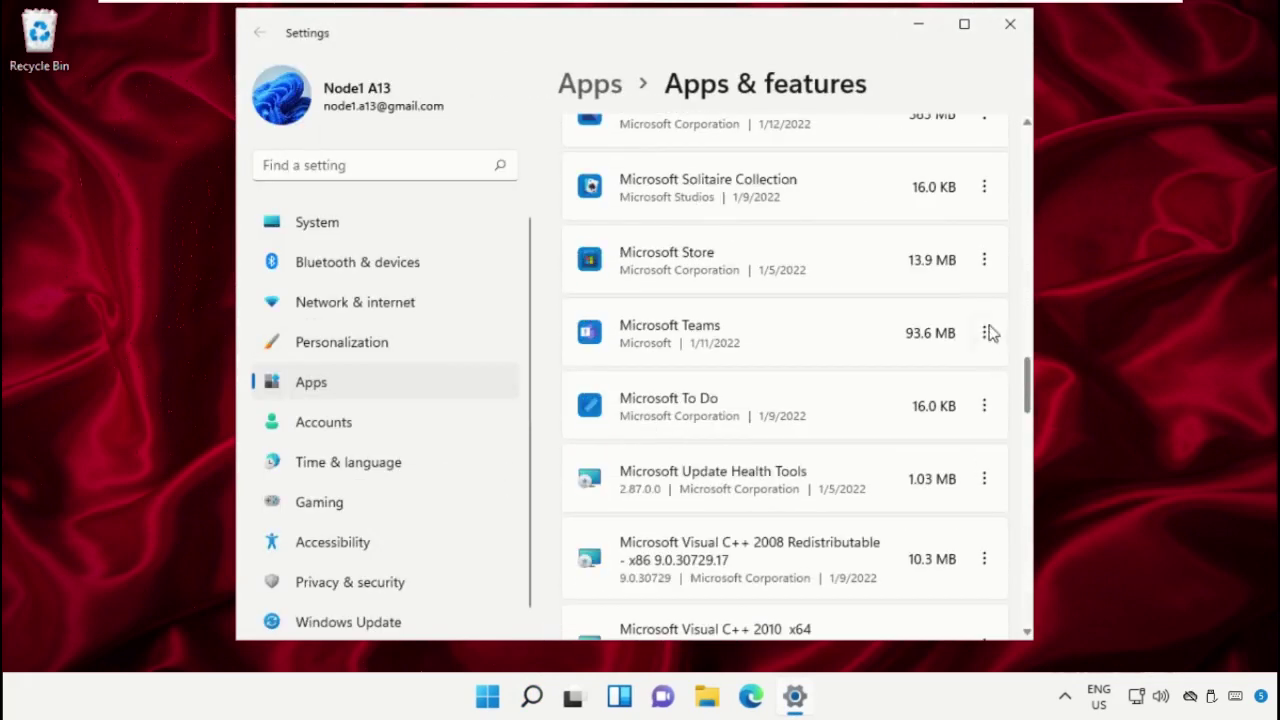
click(984, 262)
click(900, 297)
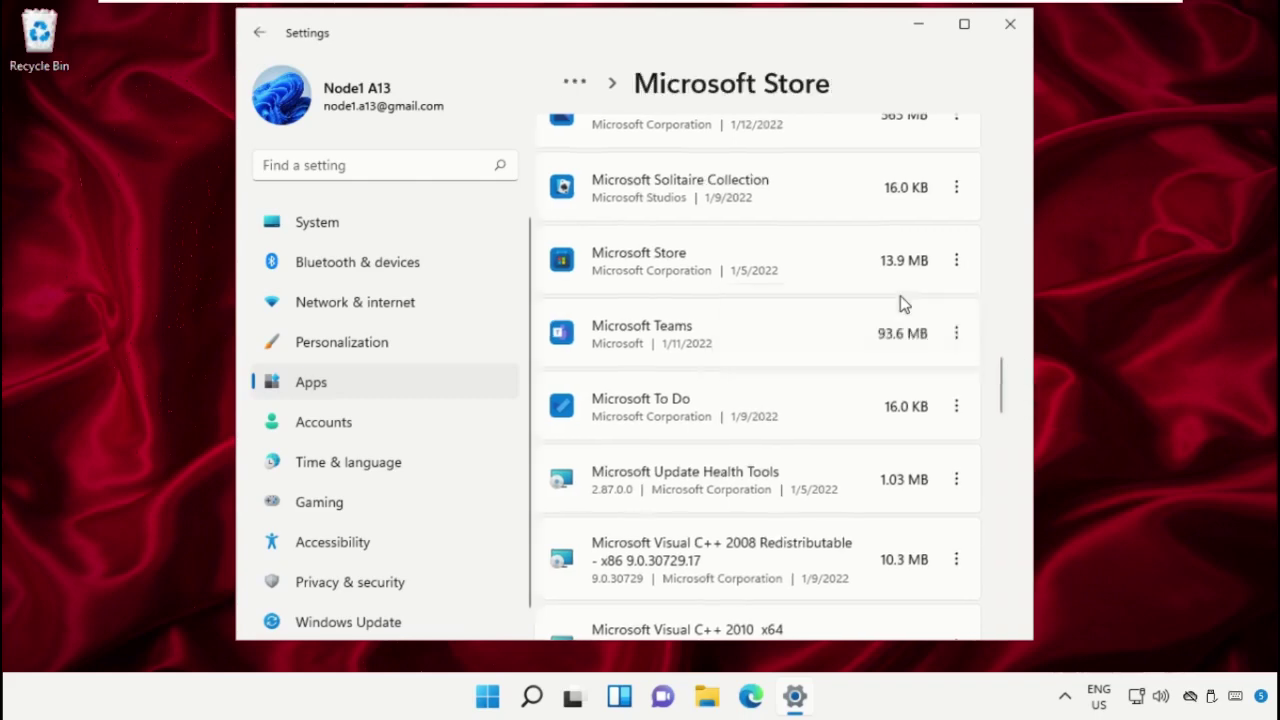
Repair and reset the Microsoft Store app, confirming deletion of its data, and close Settings
scroll(902, 305, down, 9)
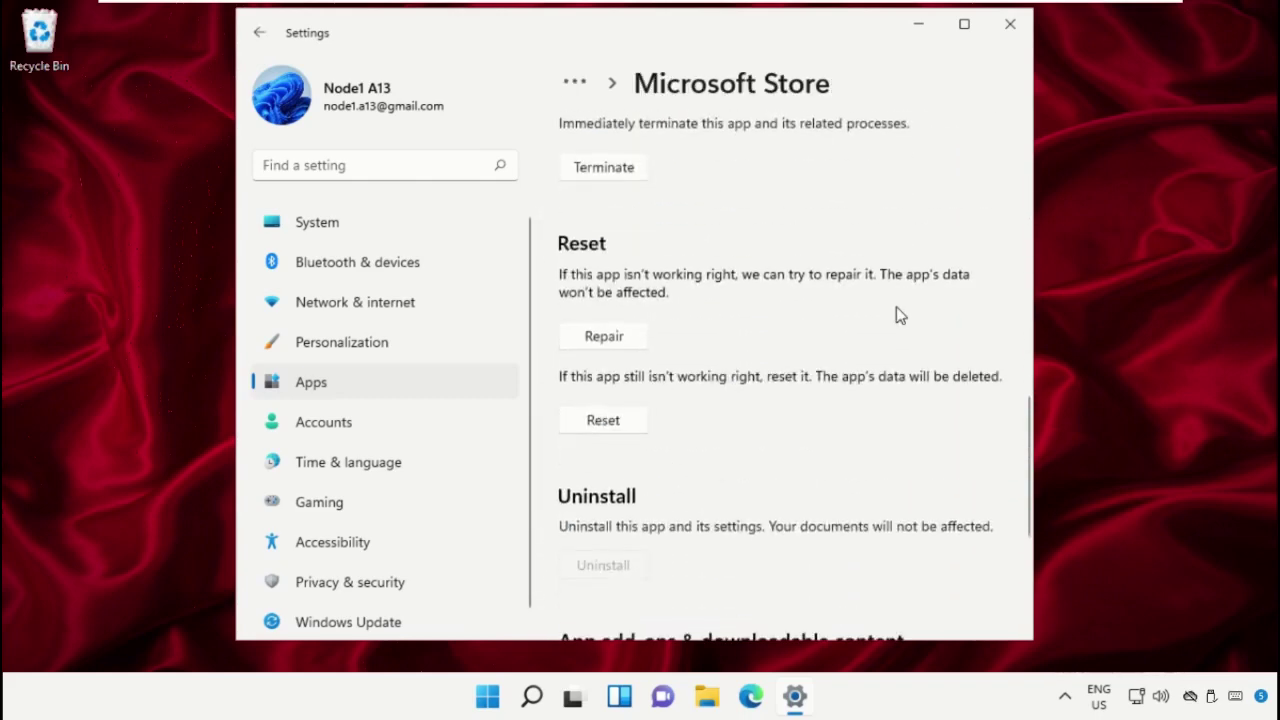
click(604, 337)
click(603, 421)
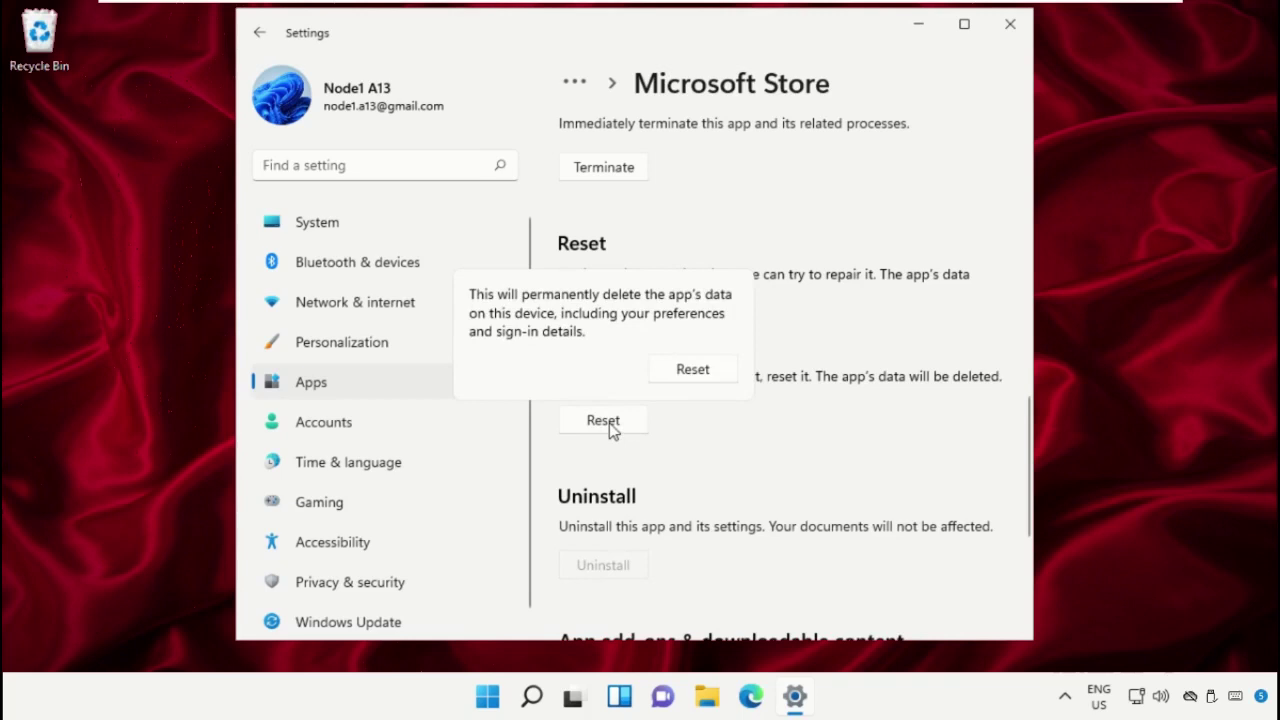
click(685, 370)
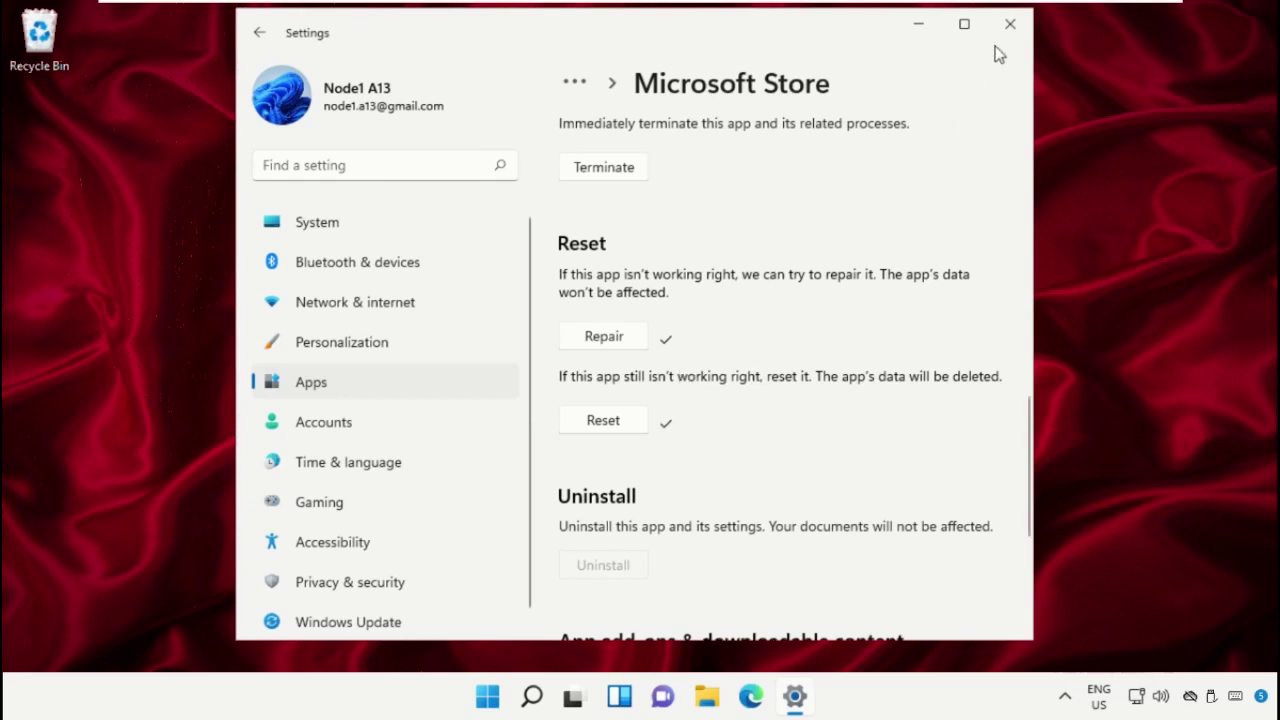
click(1010, 23)
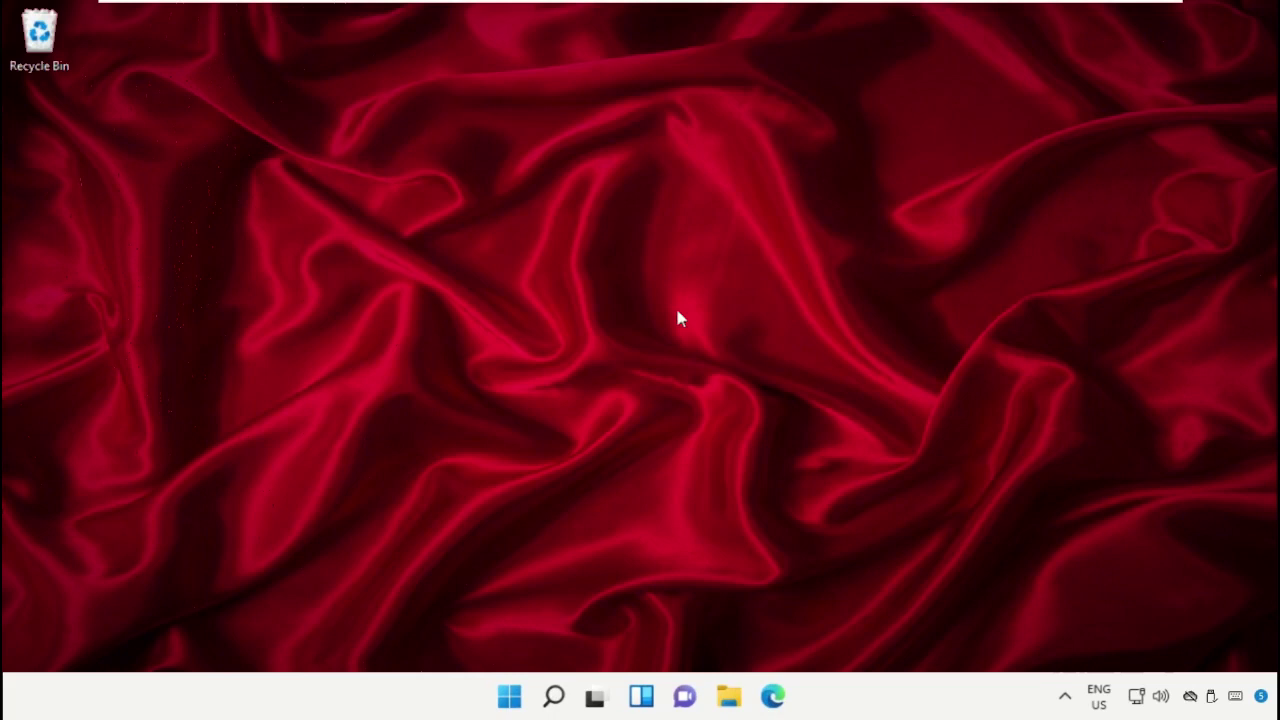
Search Windows for cmd, open Command Prompt as administrator, and move its window nearer the middle of the desktop
click(553, 696)
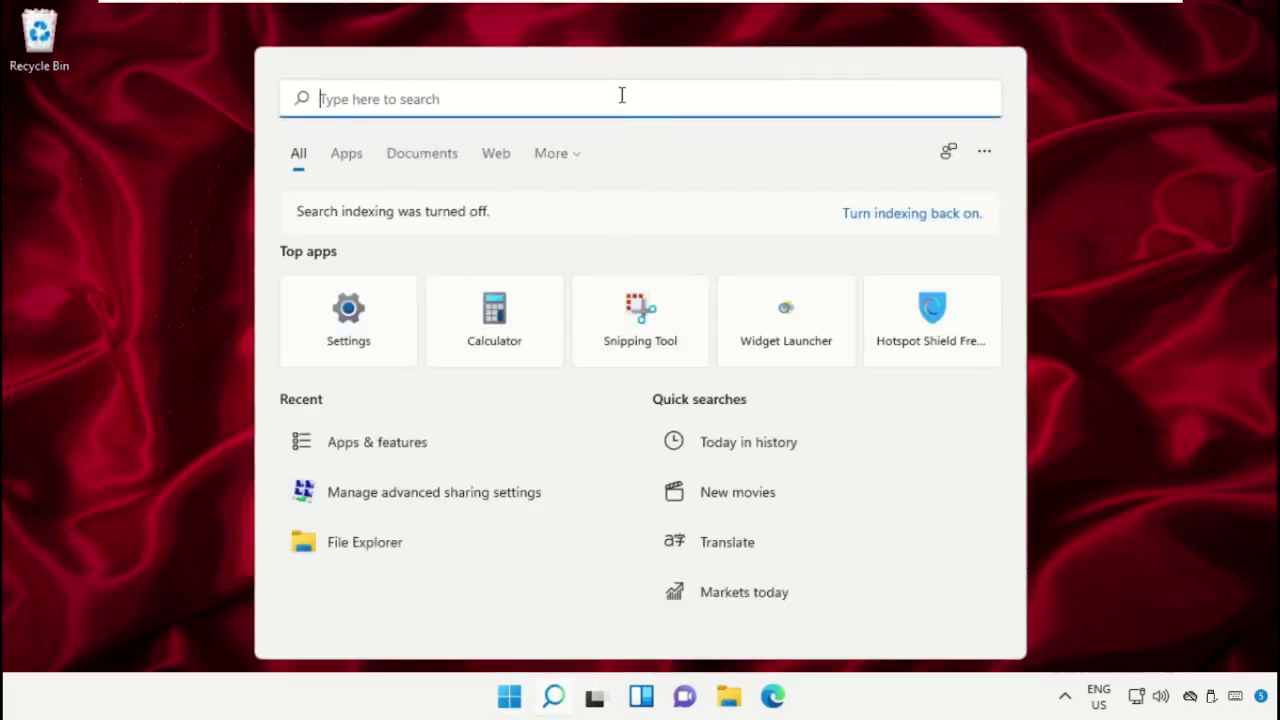
text(cmd)
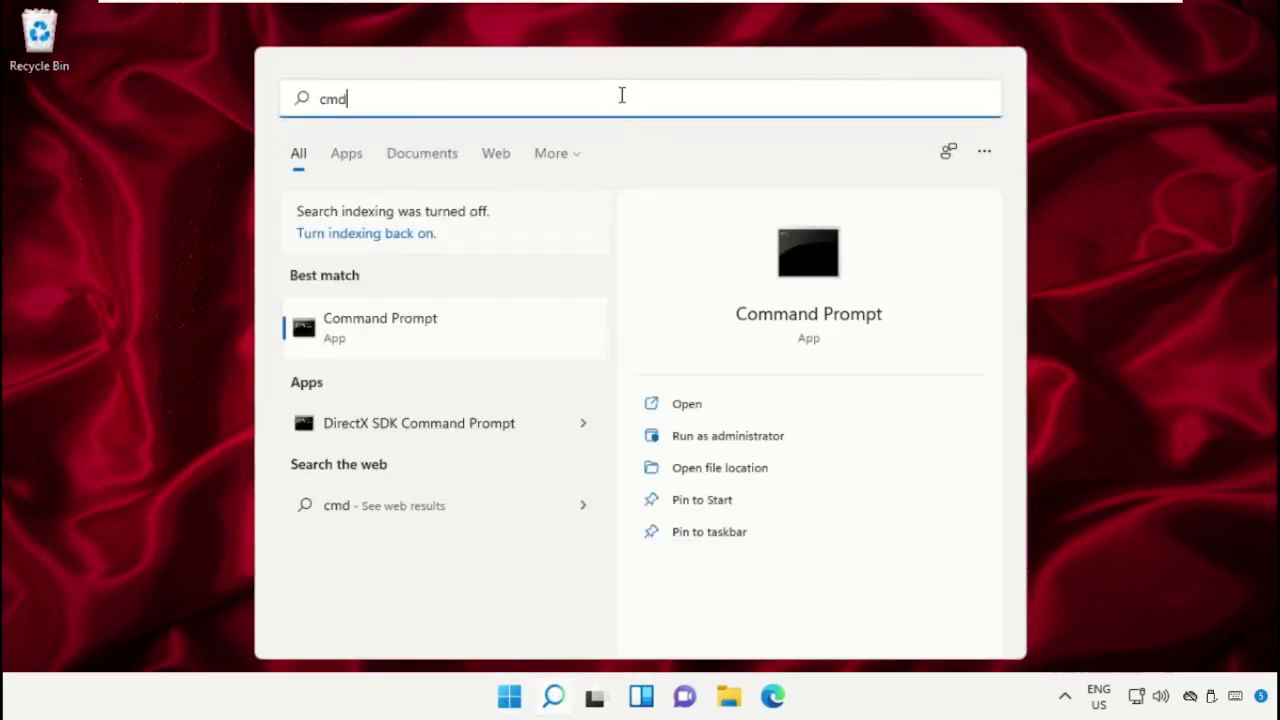
right_click(449, 331)
click(508, 353)
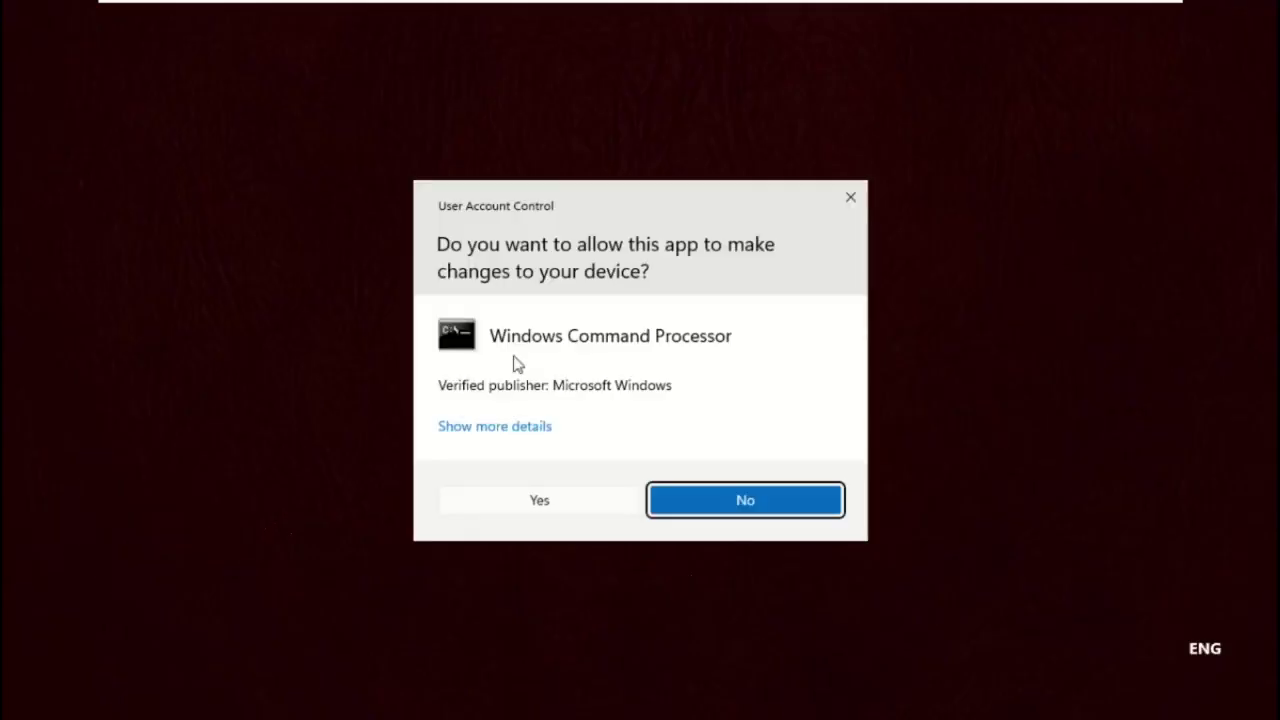
click(533, 508)
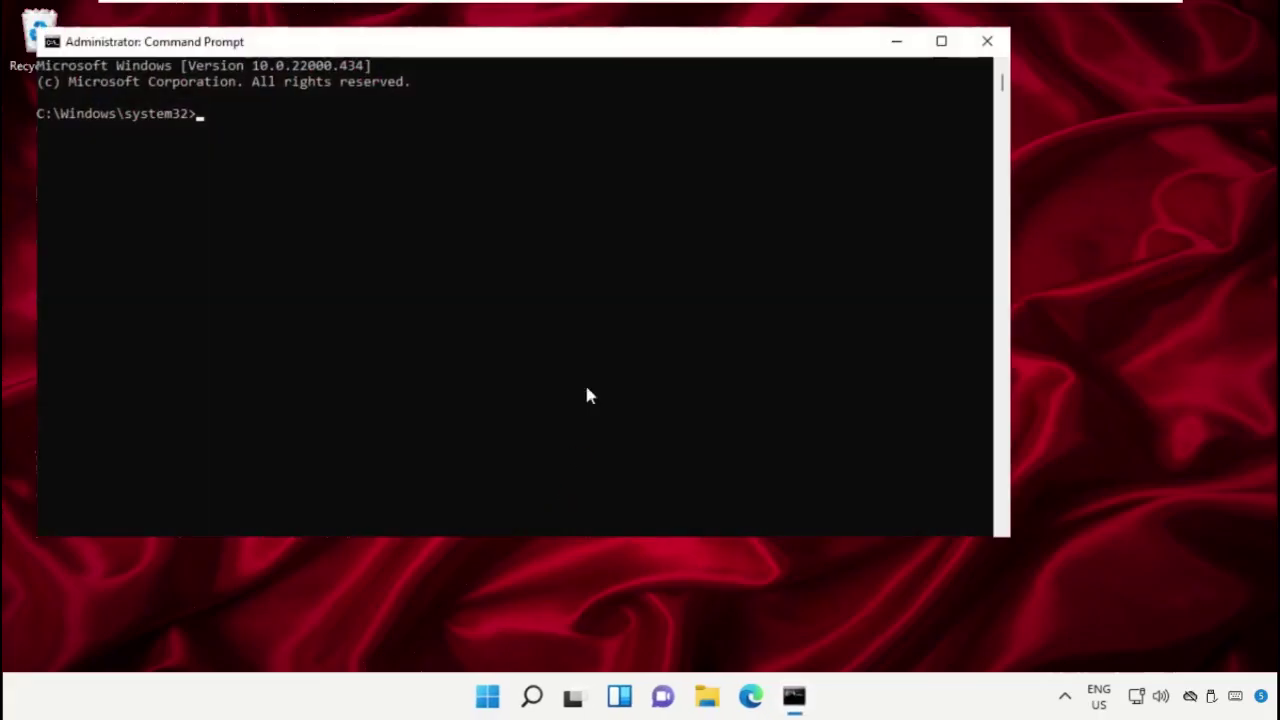
drag(660, 50, 800, 79)
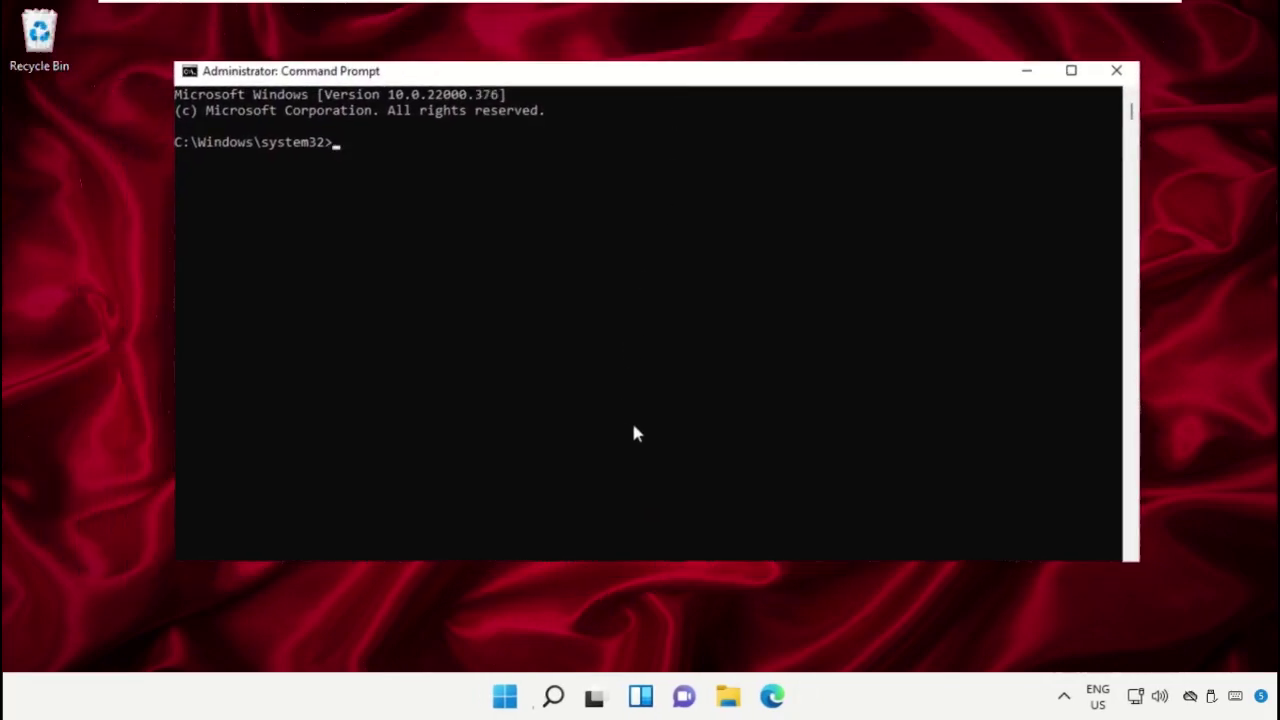
Run a full system file scan with sfc /scannow and close Command Prompt once verification completes
text(sfc /scannow)
key(Return)
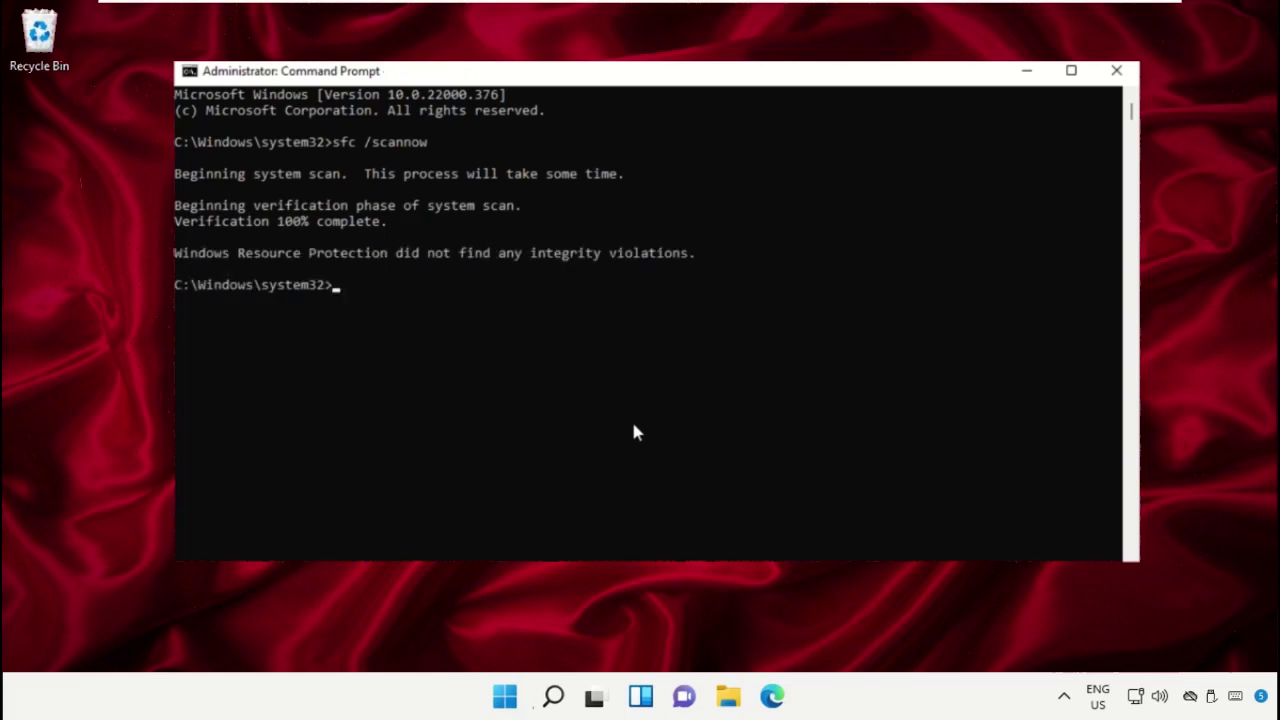
click(1116, 70)
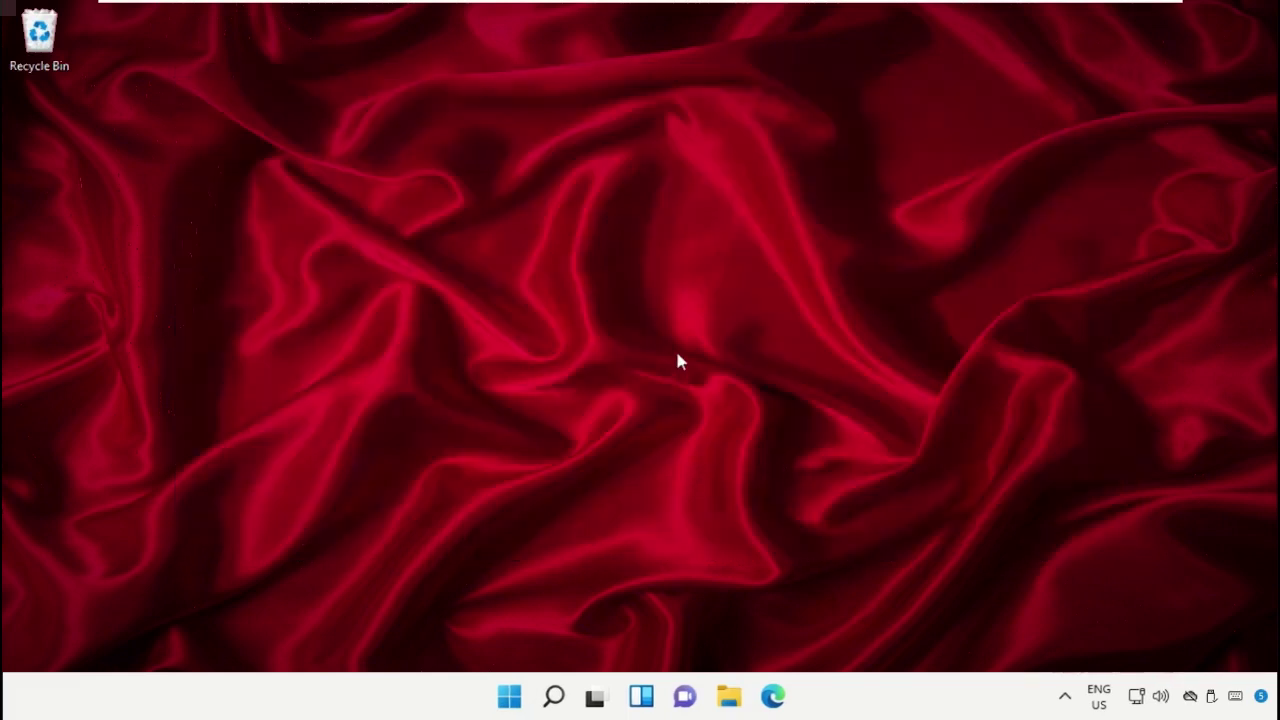
Restart the computer from the Start menu's power options
click(512, 700)
click(888, 630)
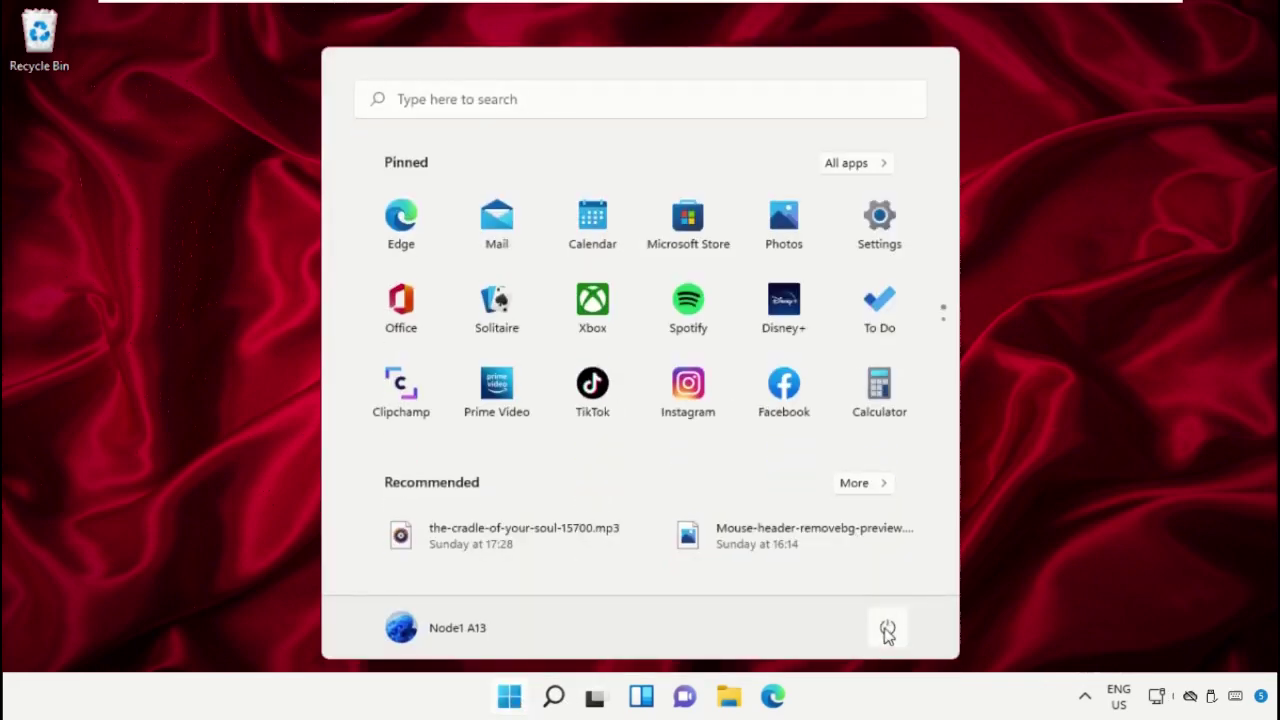
click(889, 628)
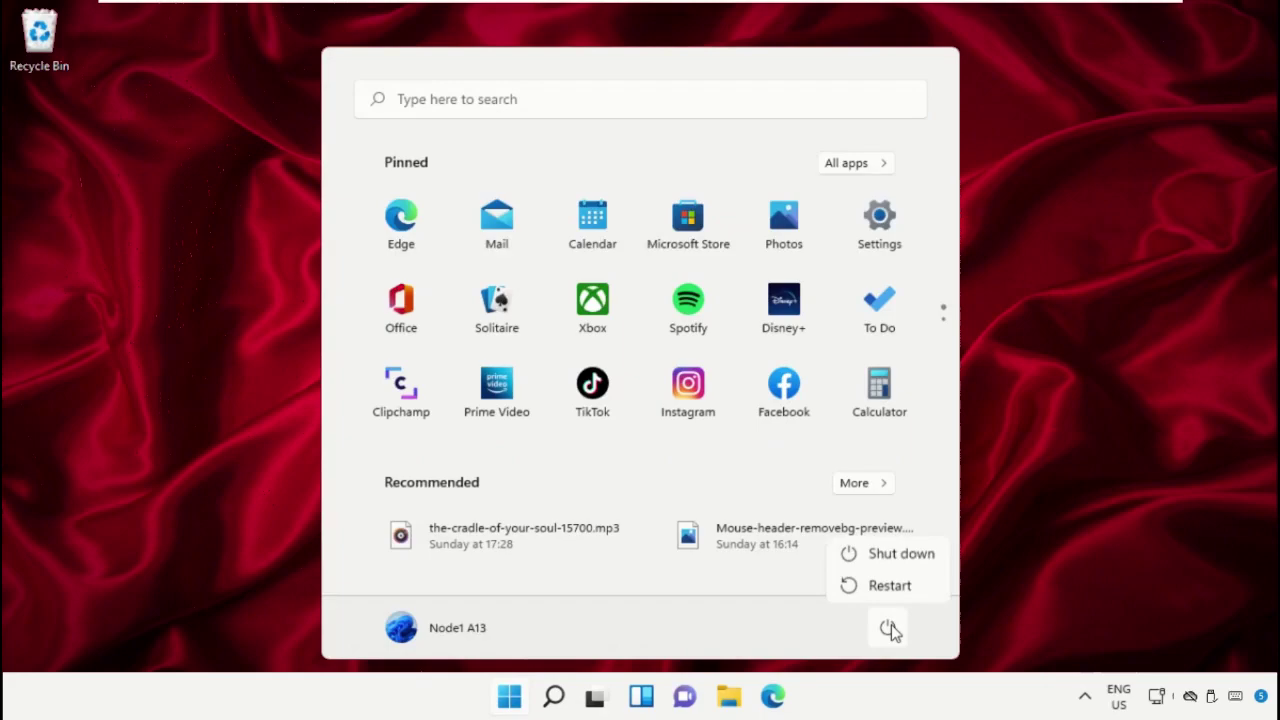
click(890, 585)
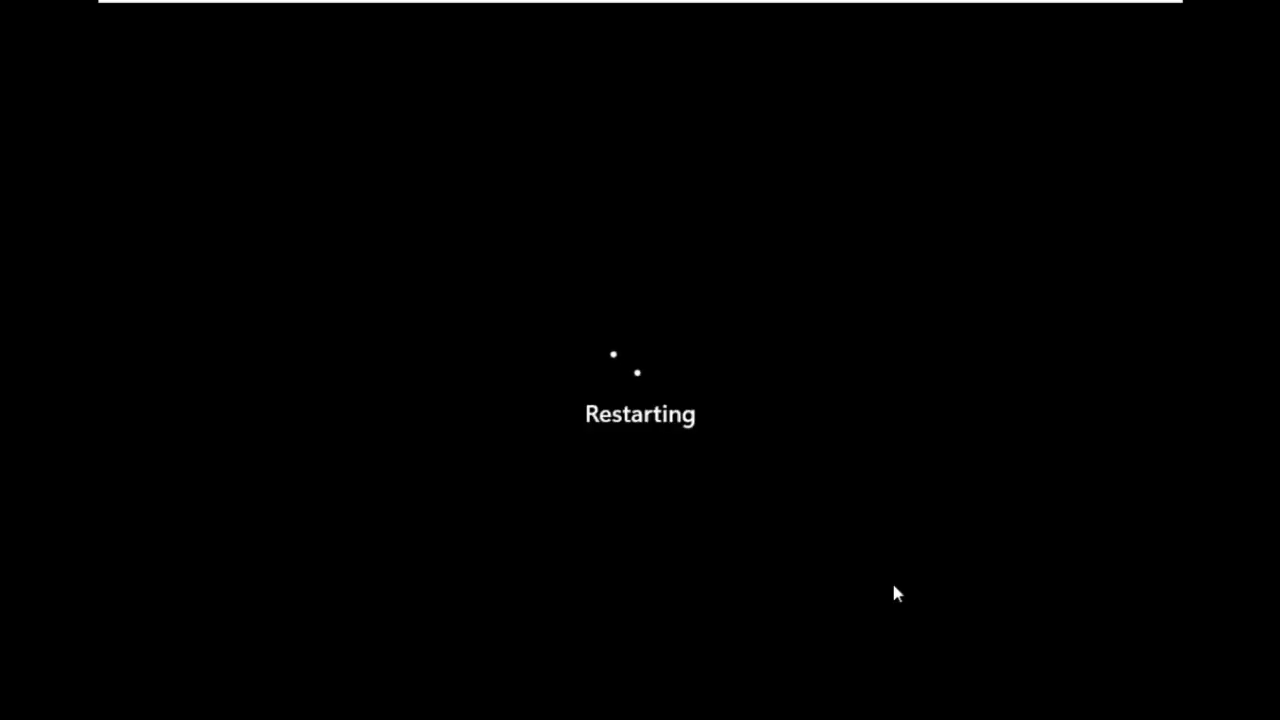